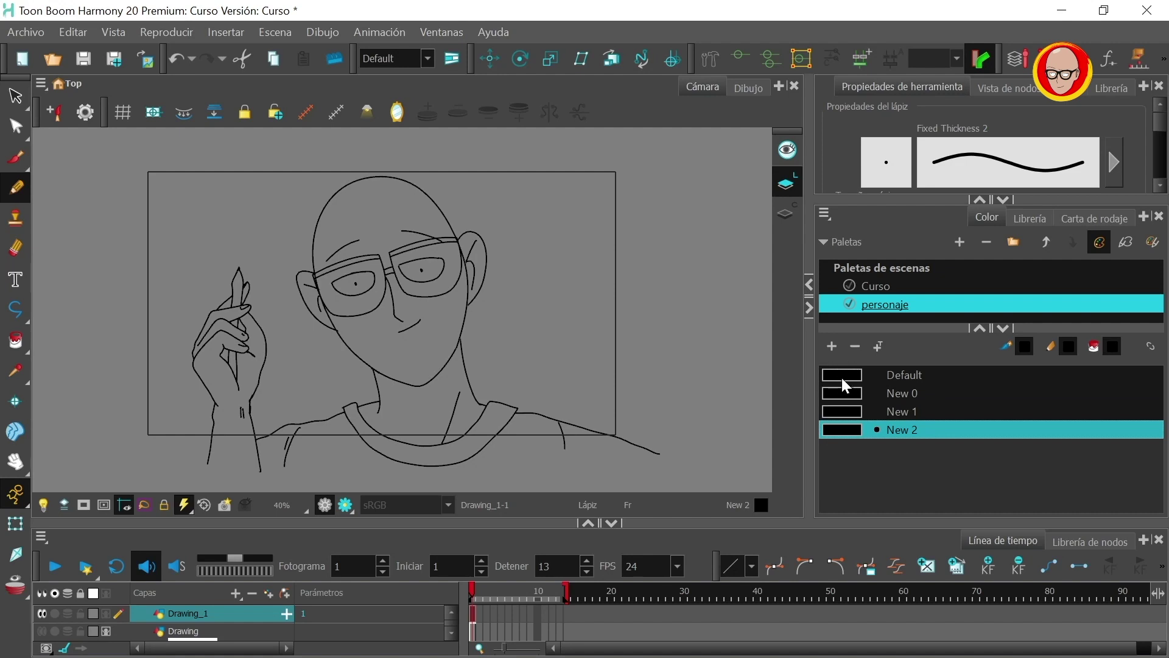
Recolour the New 0 swatch of the personaje palette to teal, RGB 0, 129, 150.
click(840, 374)
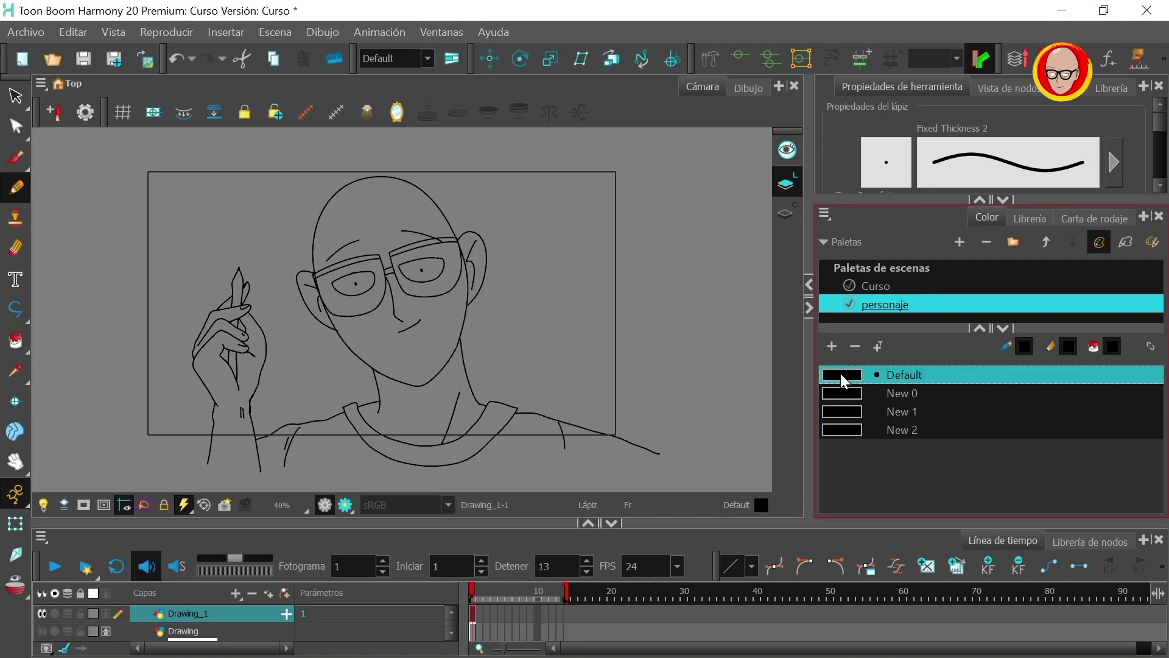
click(846, 395)
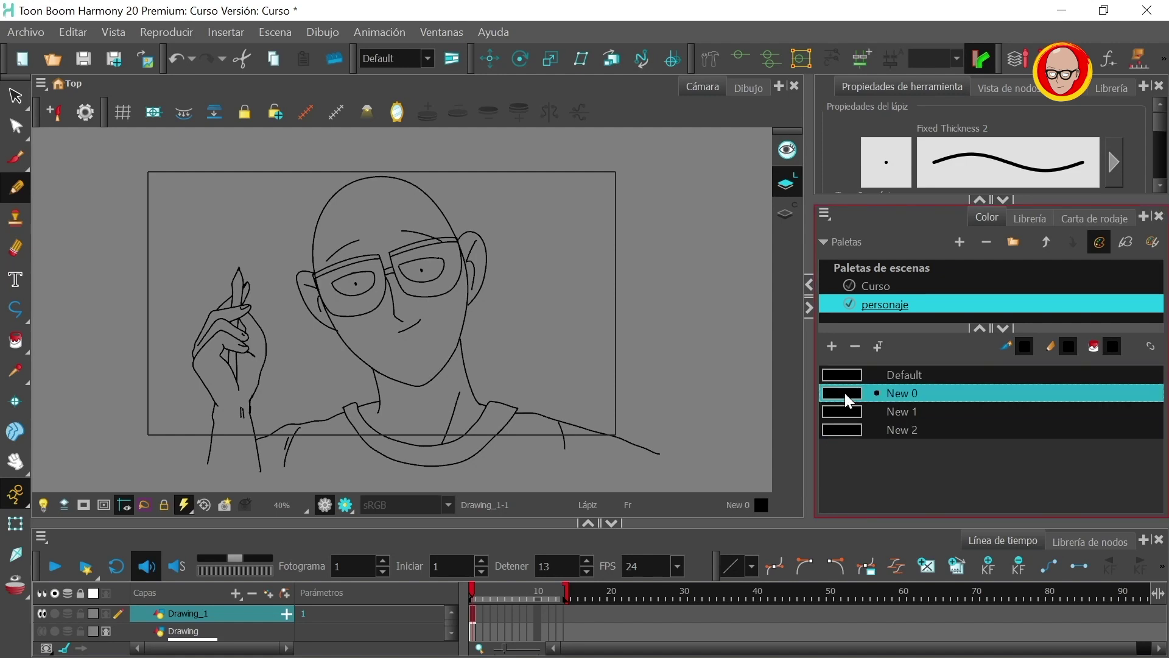
double_click(845, 392)
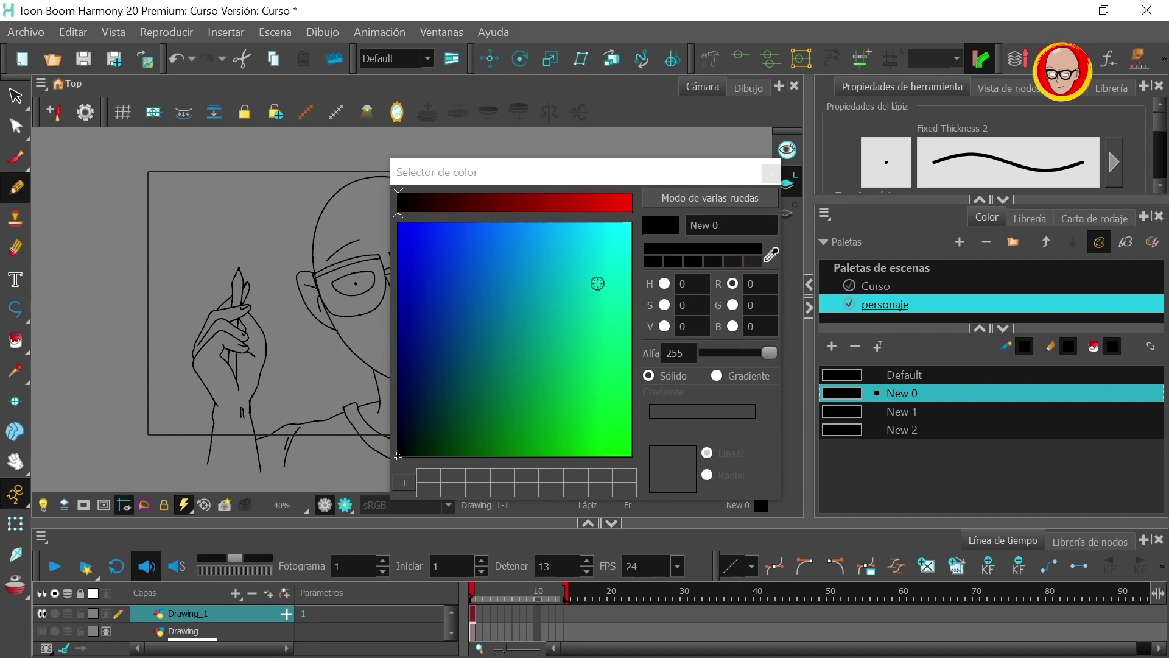
click(495, 177)
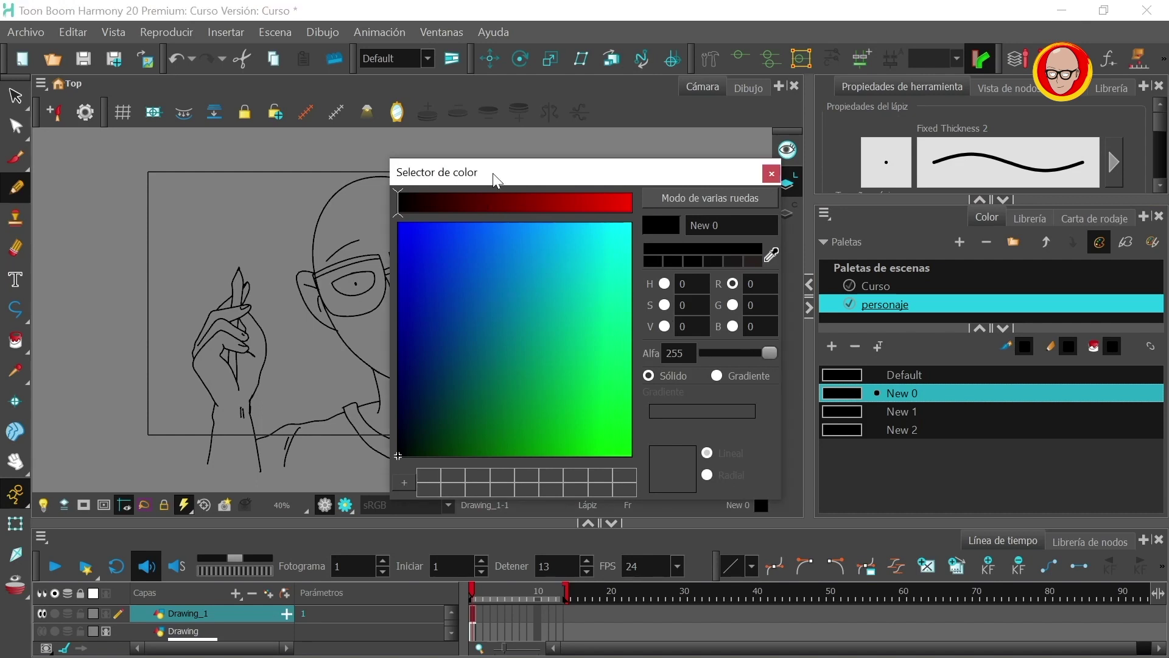
drag(477, 274, 532, 291)
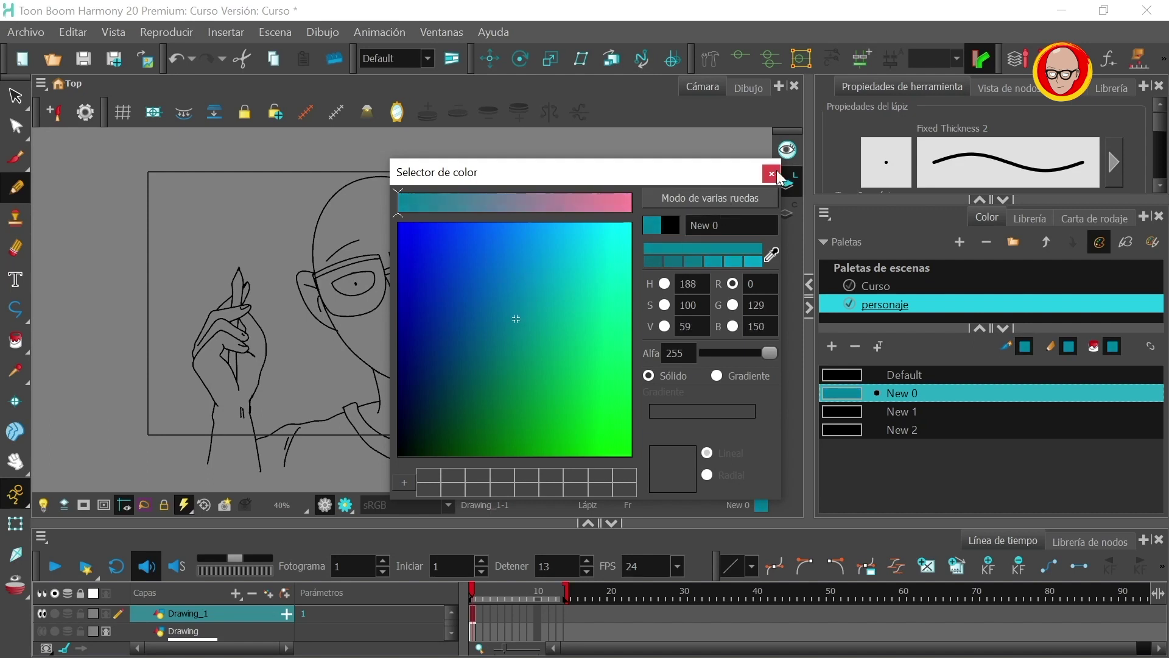
click(772, 173)
mouse_move(440, 266)
mouse_down()
mouse_move(559, 414)
mouse_move(395, 293)
mouse_move(483, 347)
mouse_up()
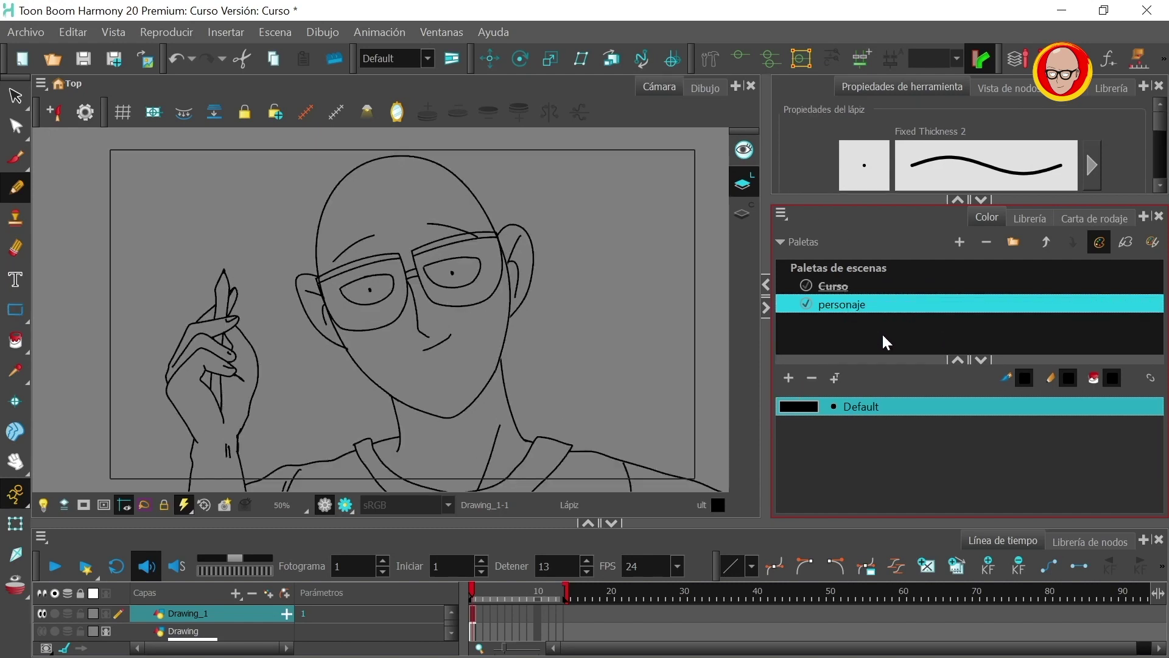
Import plantilla.plt from the plantilla project's palette-library folder, keeping plantilla as the palette name.
right_click(845, 335)
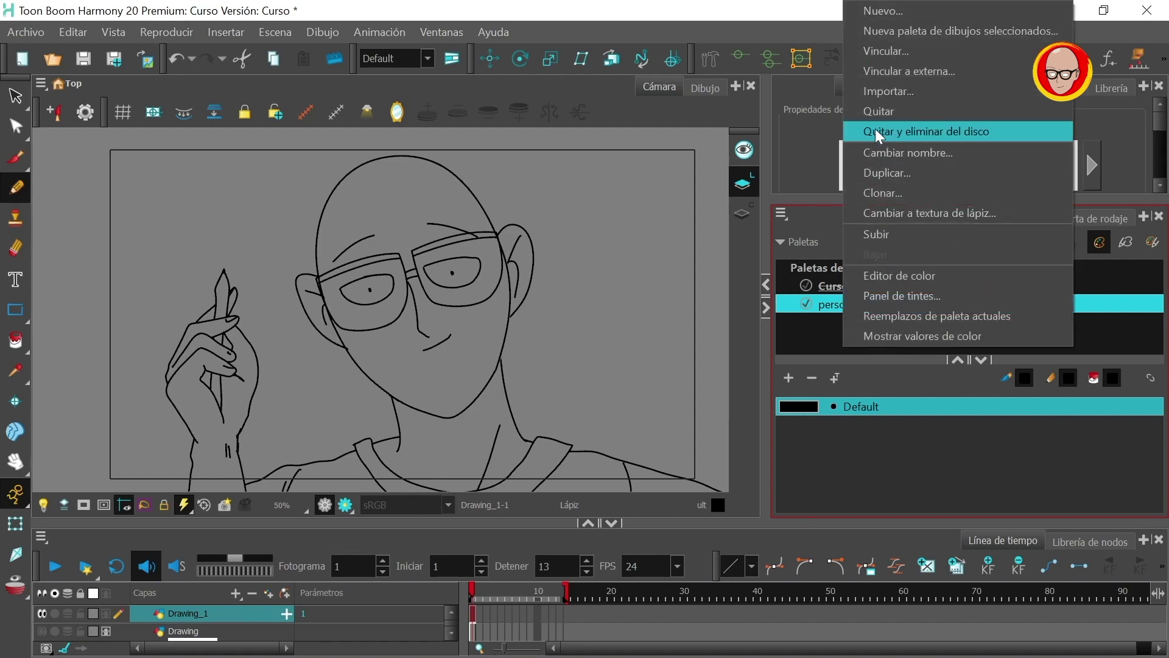
click(881, 94)
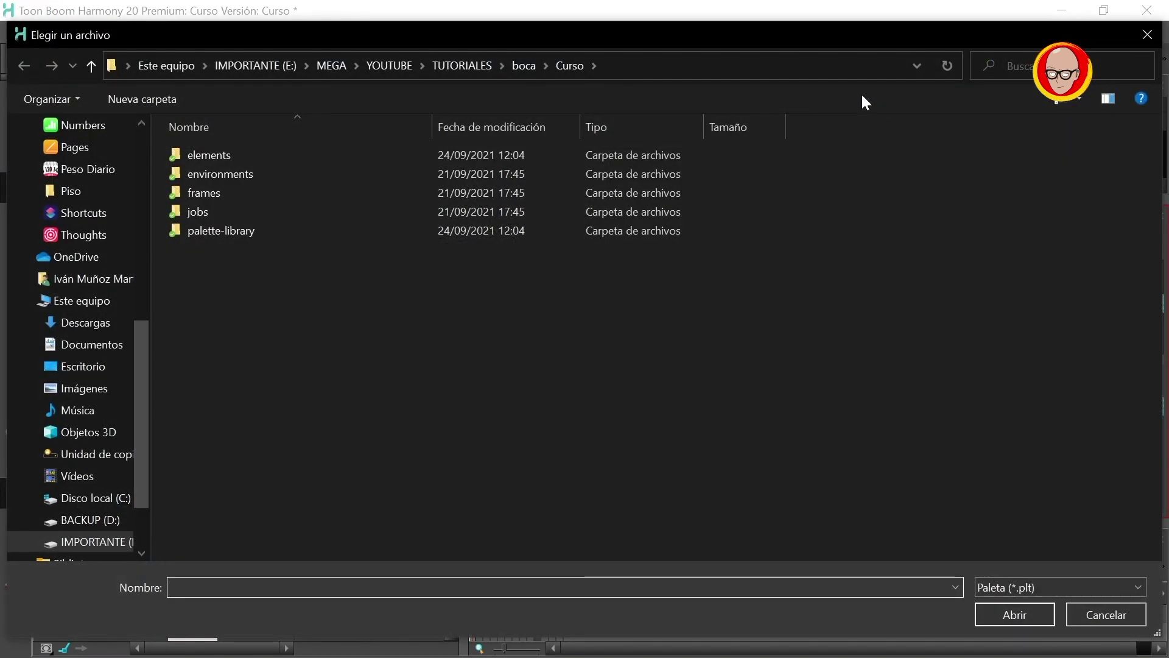
click(462, 67)
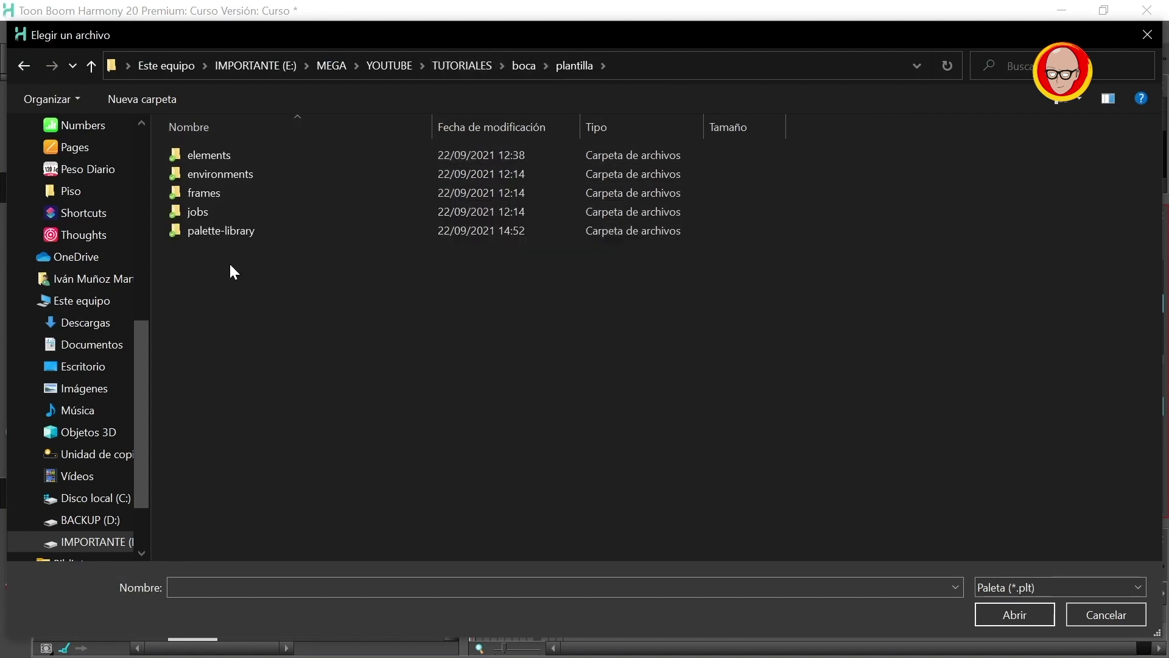
double_click(195, 234)
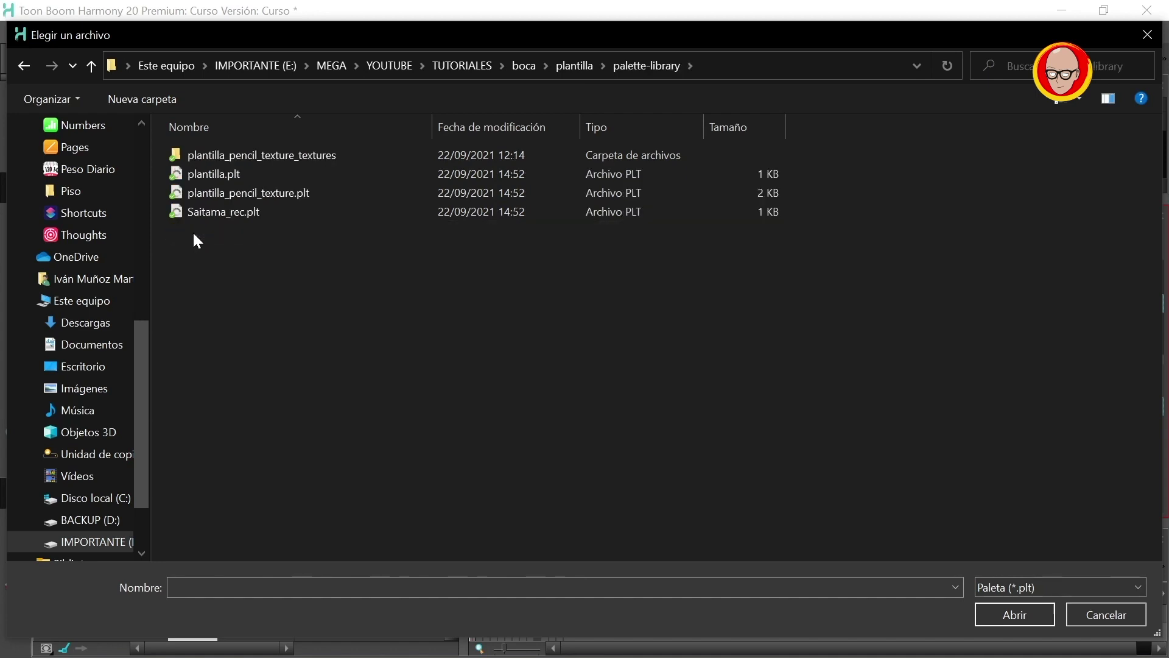
click(208, 181)
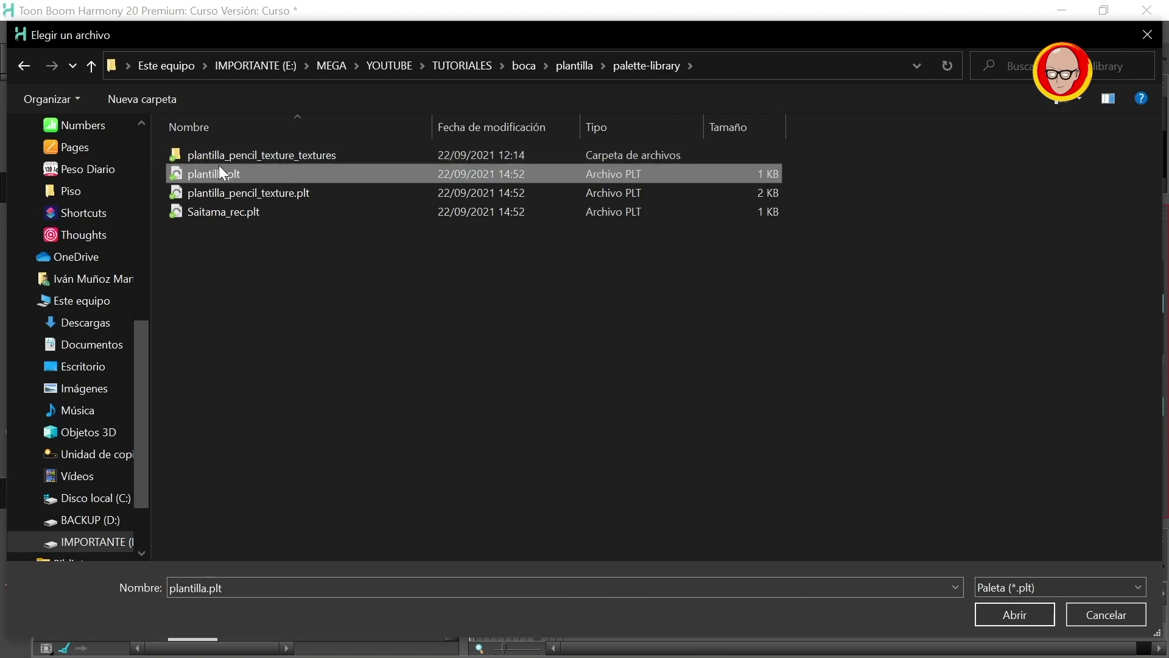
double_click(257, 174)
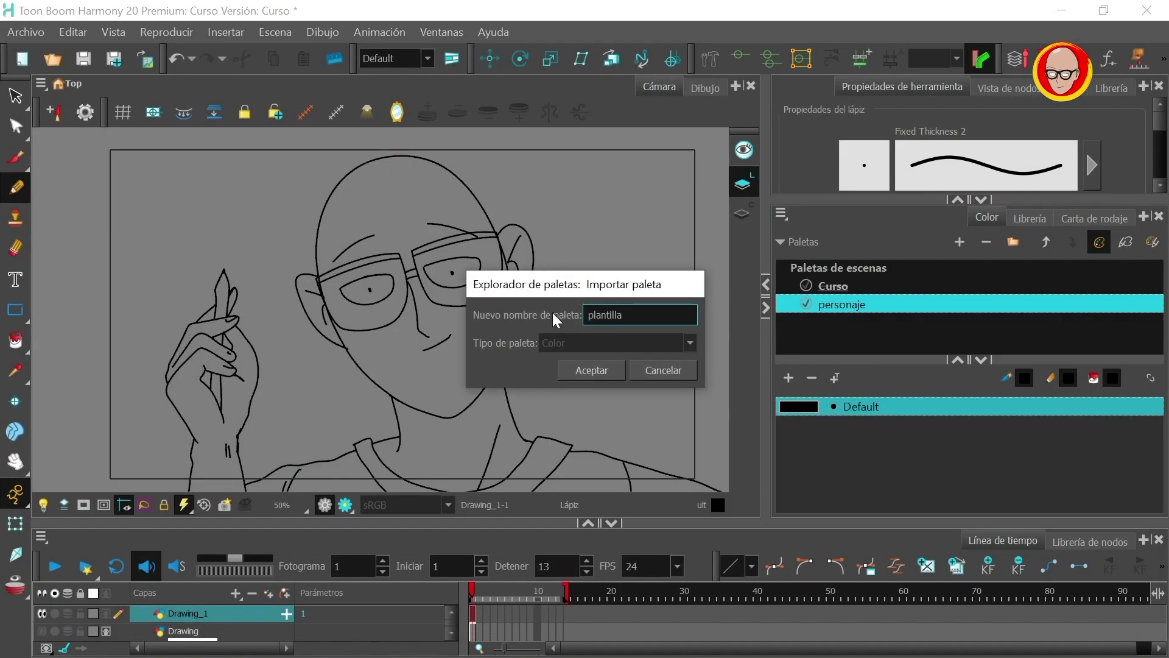
click(589, 367)
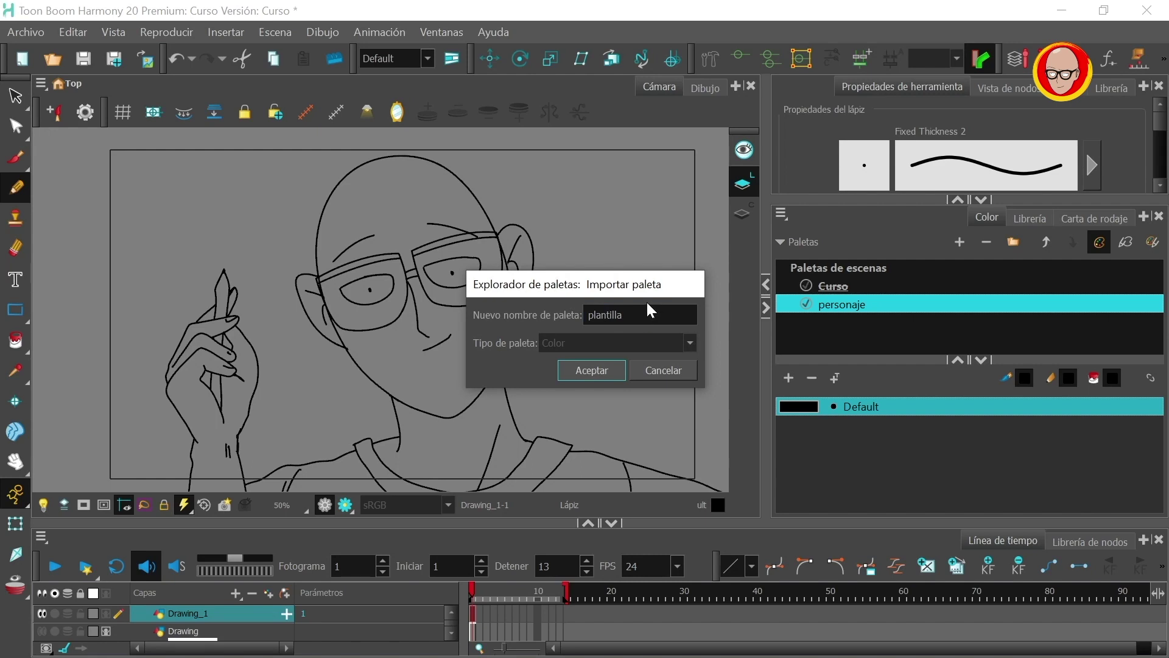
click(593, 371)
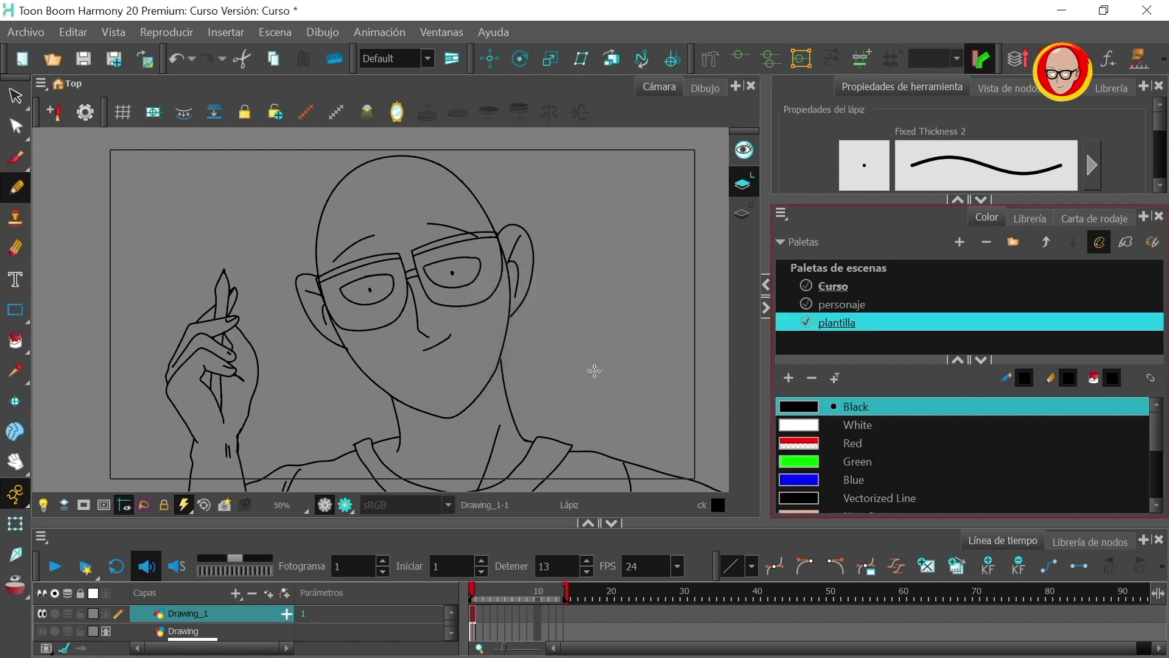
Enlarge the swatch list and make the Red swatch of the plantilla palette fully opaque.
drag(869, 359, 886, 333)
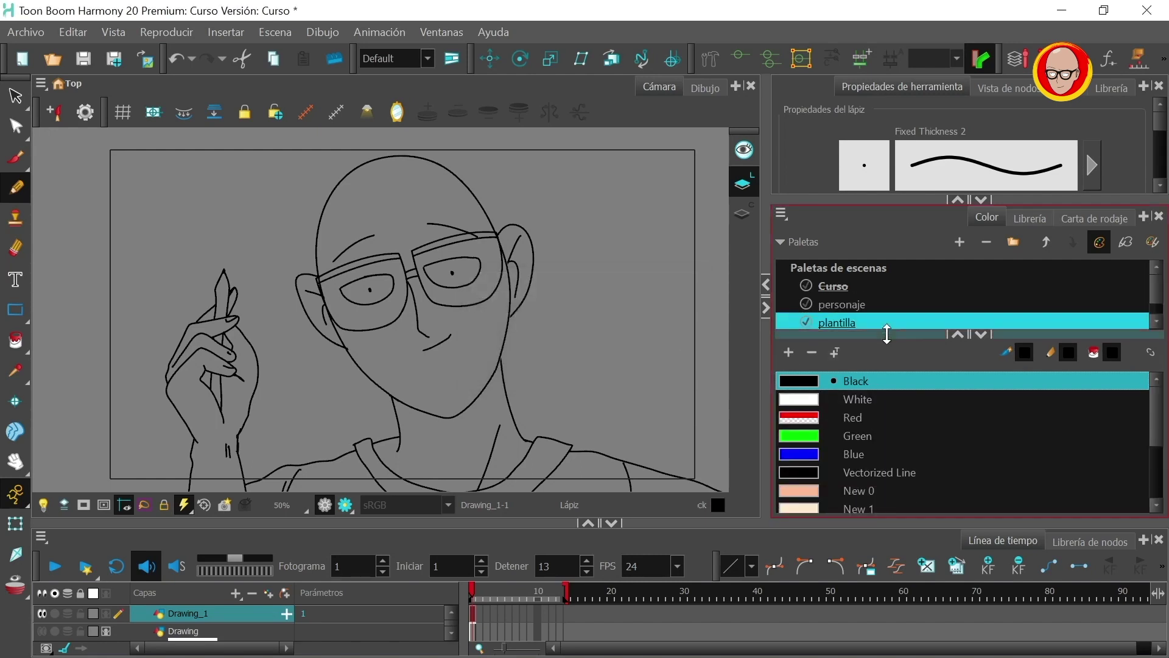
click(957, 335)
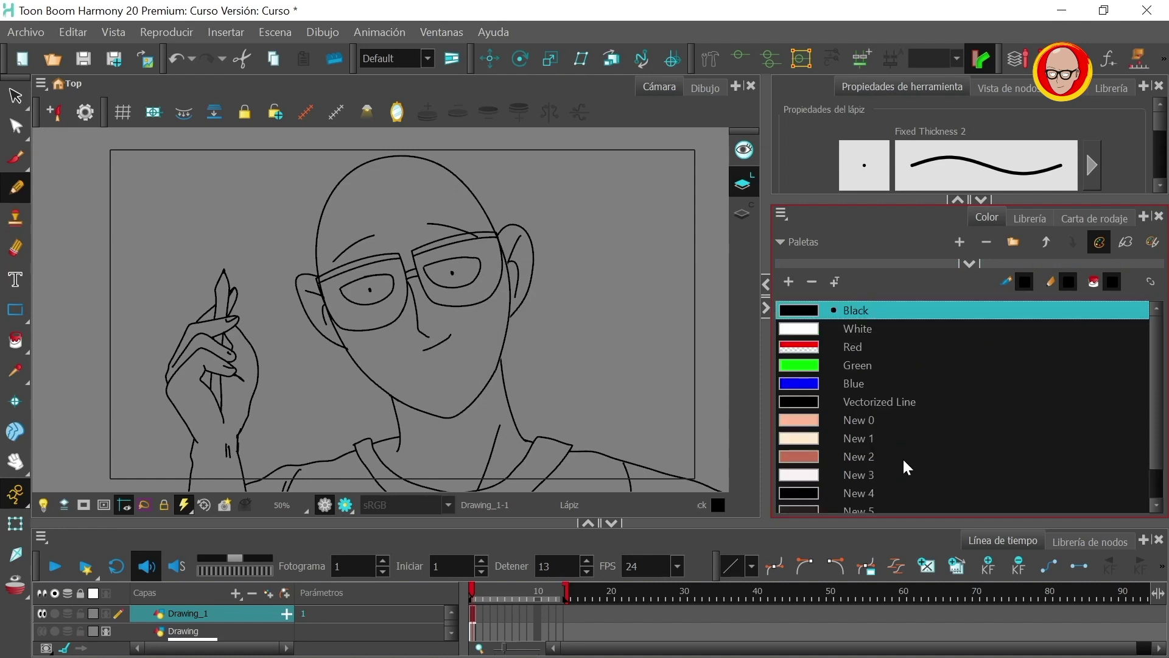
double_click(808, 351)
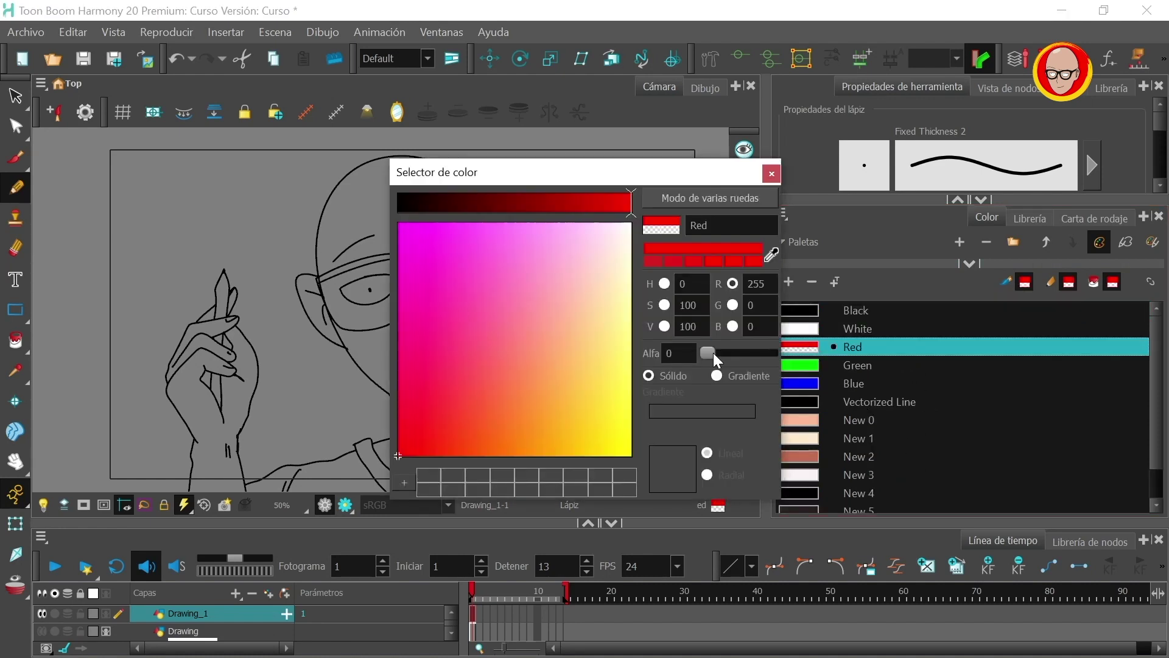
click(771, 173)
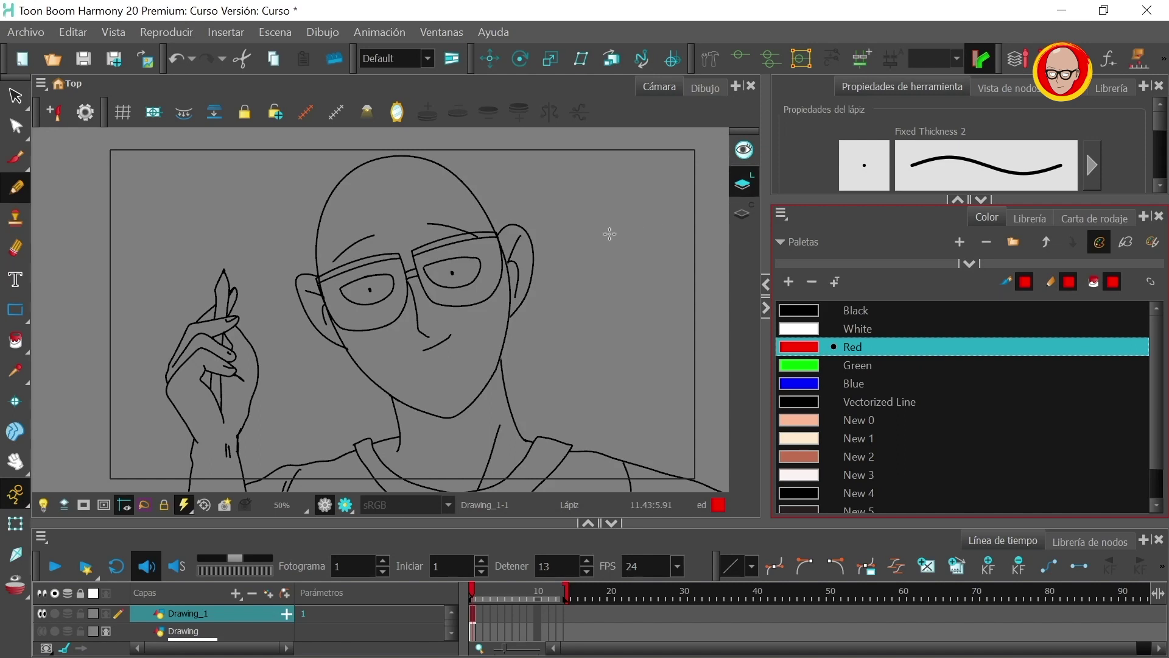
scroll(610, 233, down, 1)
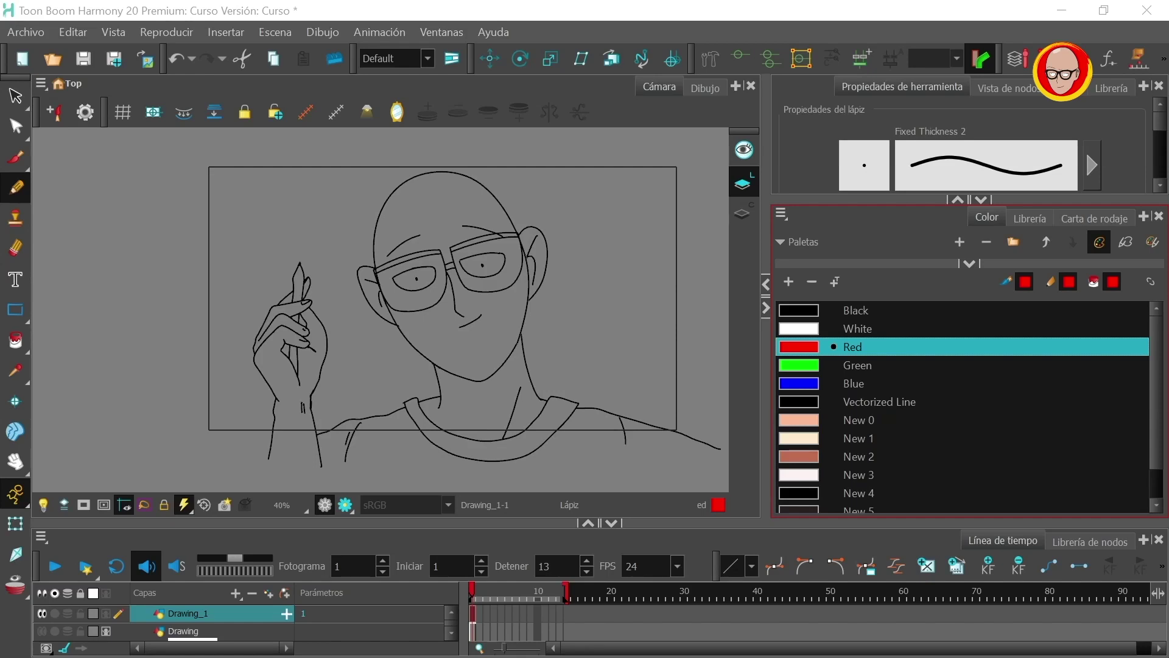
Outline an oval highlight on the character's forehead with the Pencil in Red.
click(804, 348)
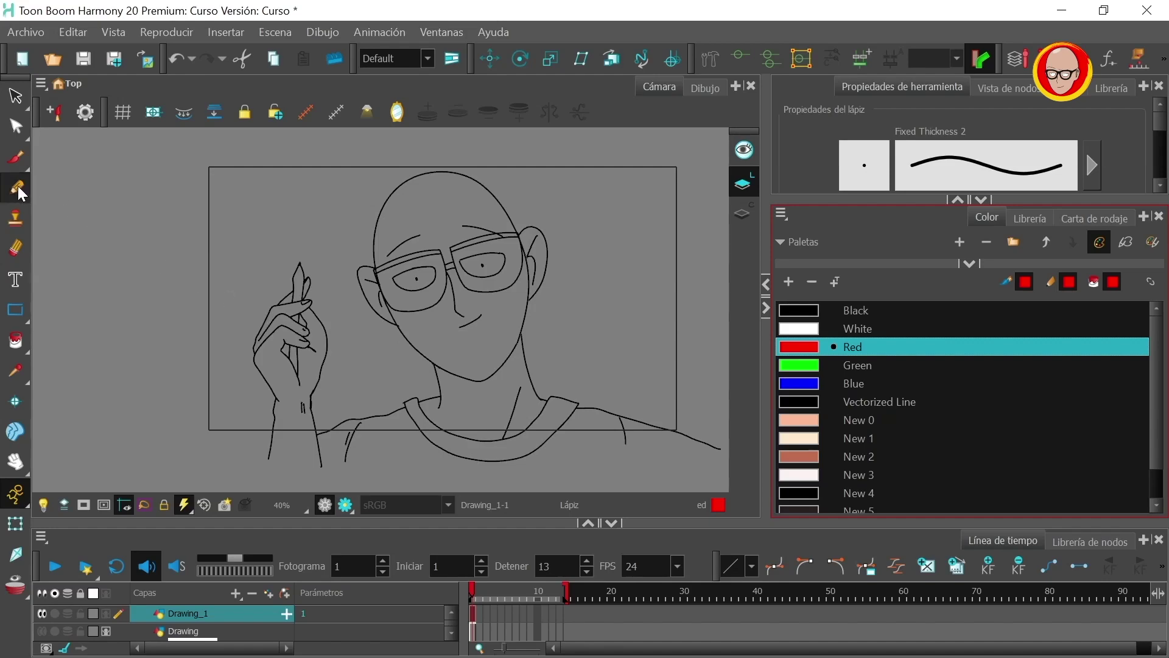
key(space)
drag(557, 302, 525, 344)
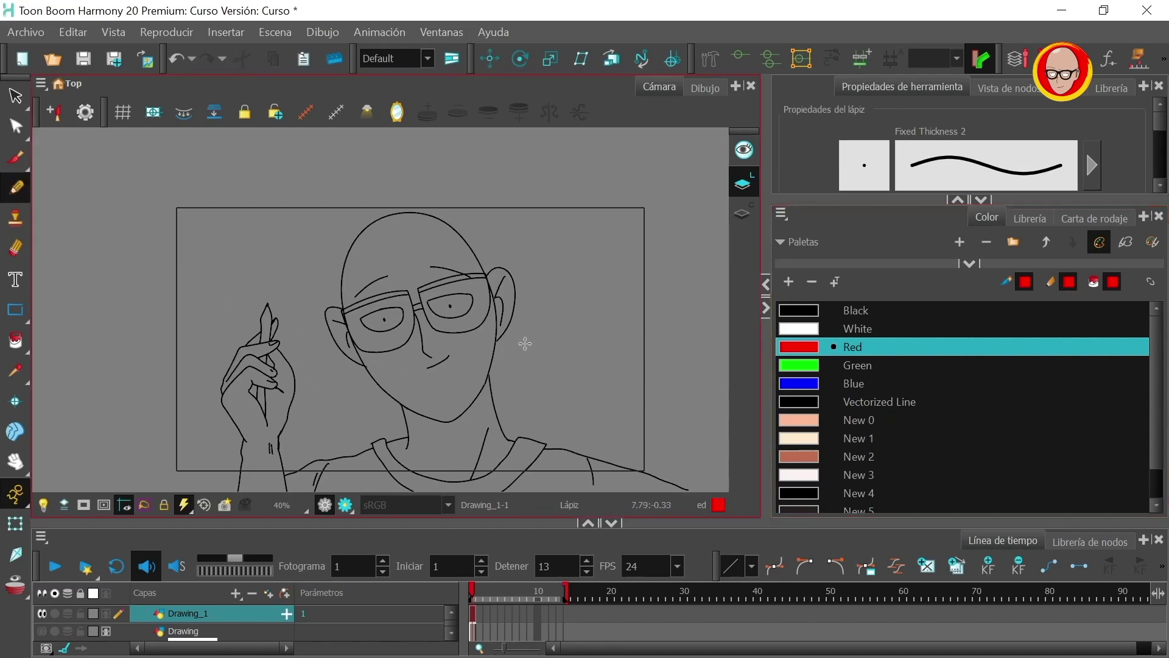
key(2)
key(2)
key(2)
key(2)
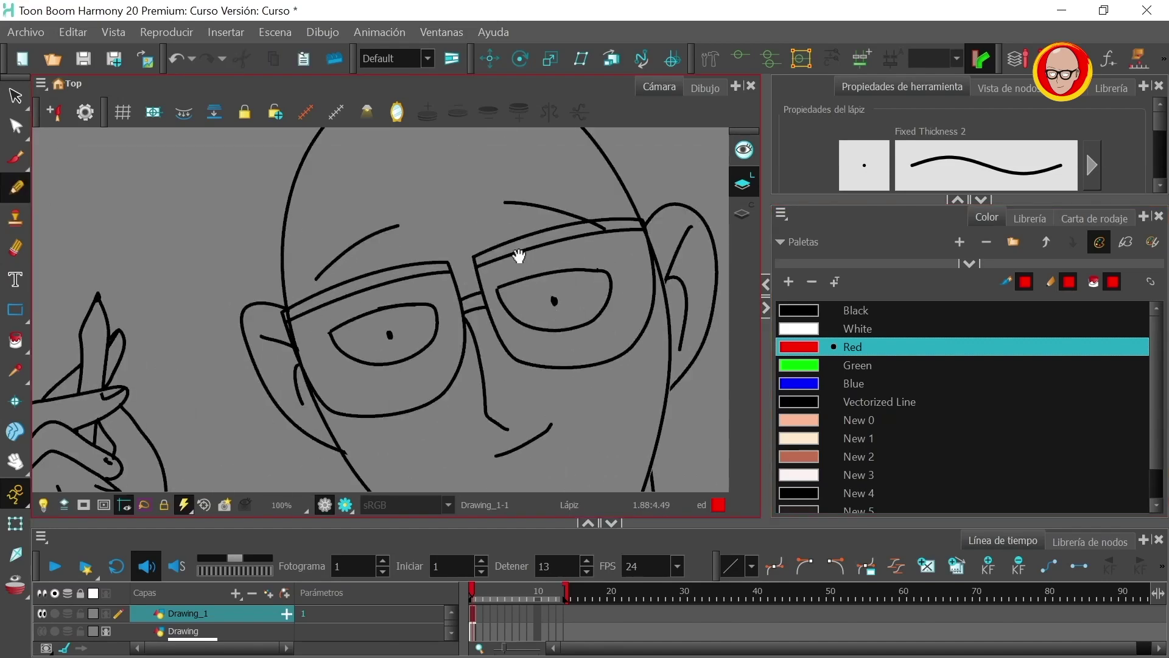
scroll(522, 259, up, 3)
mouse_move(342, 217)
mouse_down()
mouse_move(358, 269)
mouse_move(312, 277)
mouse_up()
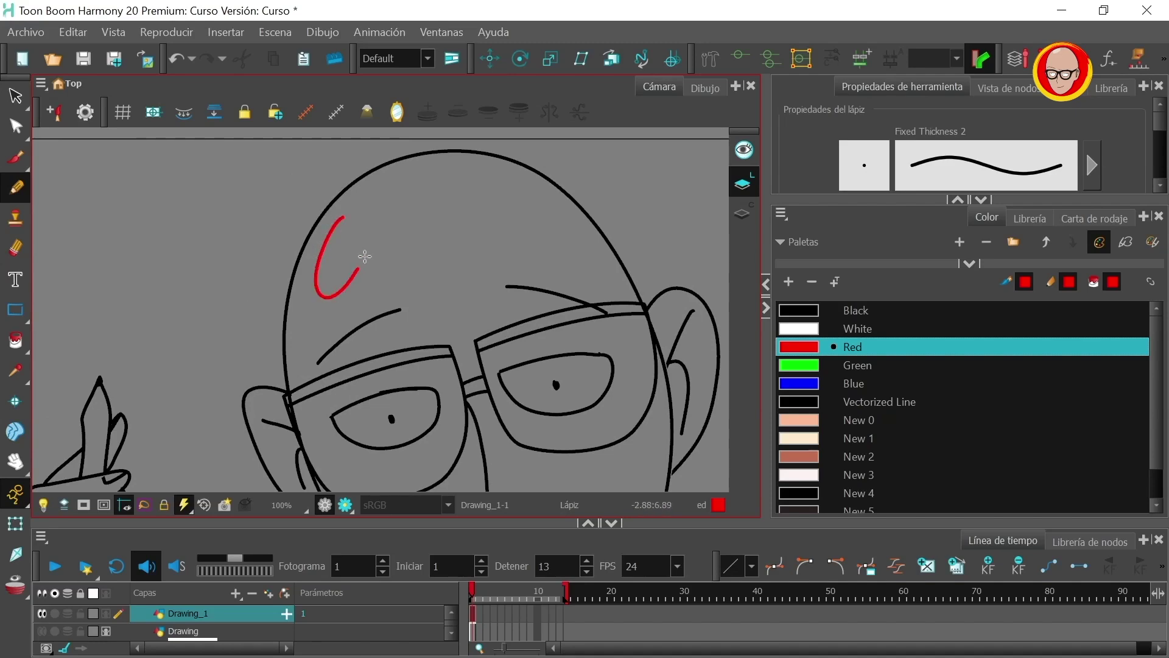
Draw red shadow outlines inside both of the character's ears.
drag(631, 405, 528, 305)
key(1)
key(2)
key(2)
mouse_move(604, 265)
mouse_down()
mouse_move(569, 302)
mouse_move(562, 225)
mouse_move(576, 315)
mouse_move(549, 350)
mouse_up()
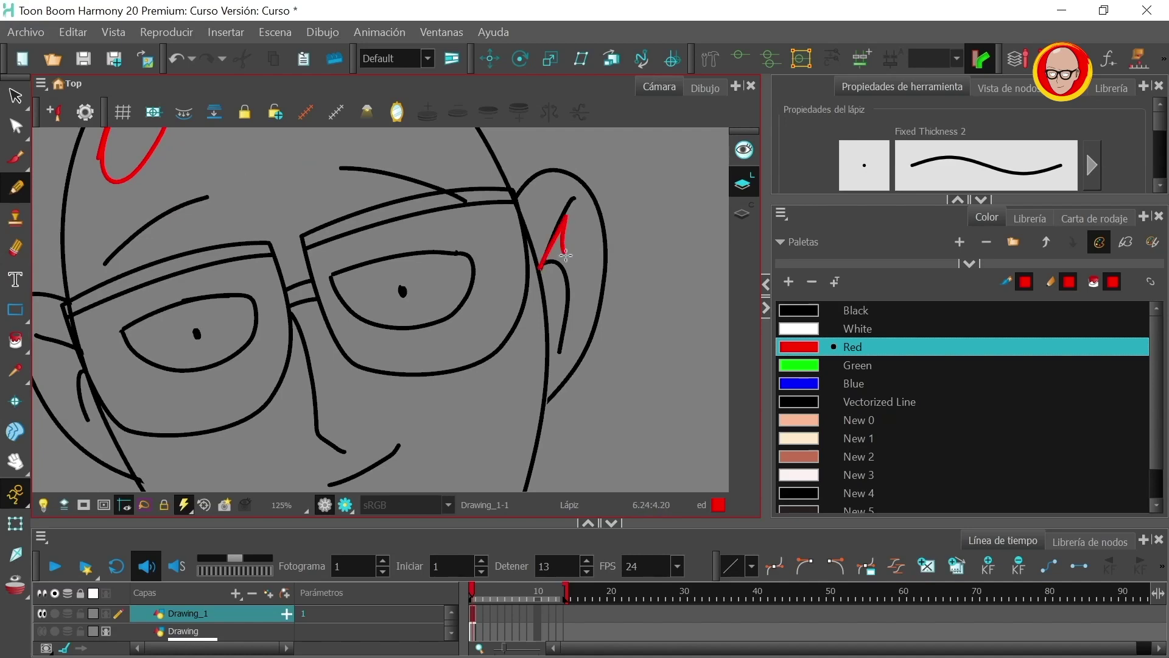
mouse_move(459, 401)
mouse_down()
mouse_move(564, 323)
mouse_move(662, 340)
mouse_up()
mouse_move(269, 282)
mouse_down()
mouse_move(273, 339)
mouse_move(321, 388)
mouse_up()
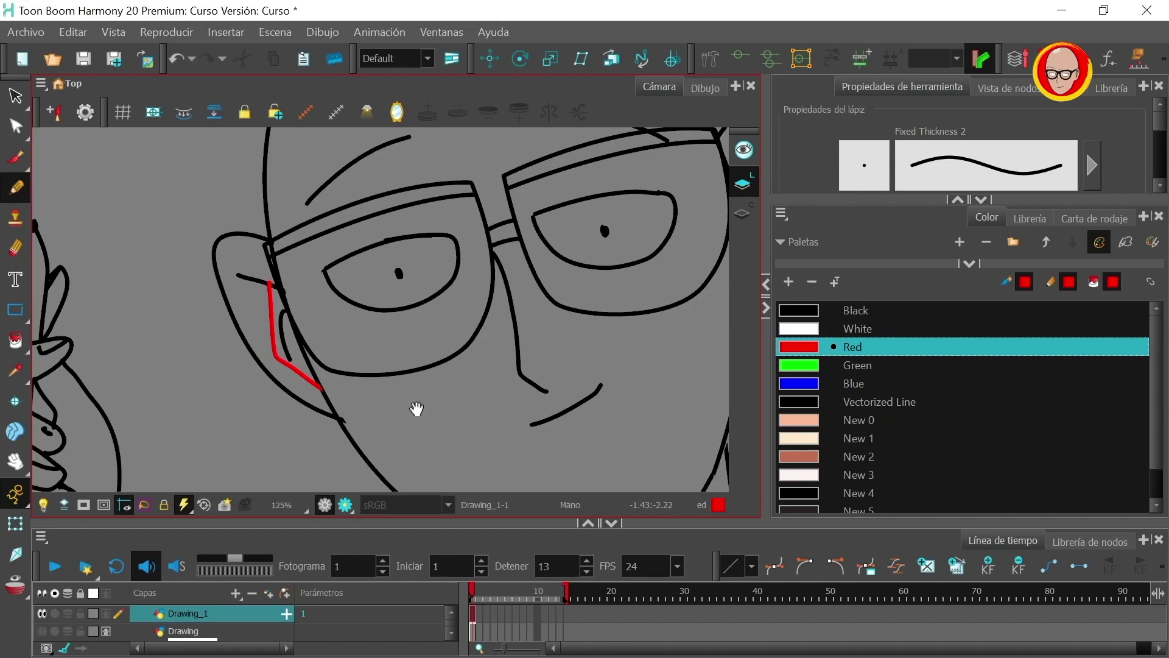
Draw red shadow outlines under the chin and along the neck down to the shirt collar.
drag(414, 410, 393, 358)
key(1)
key(1)
key(1)
key(1)
key(2)
key(2)
drag(532, 355, 478, 224)
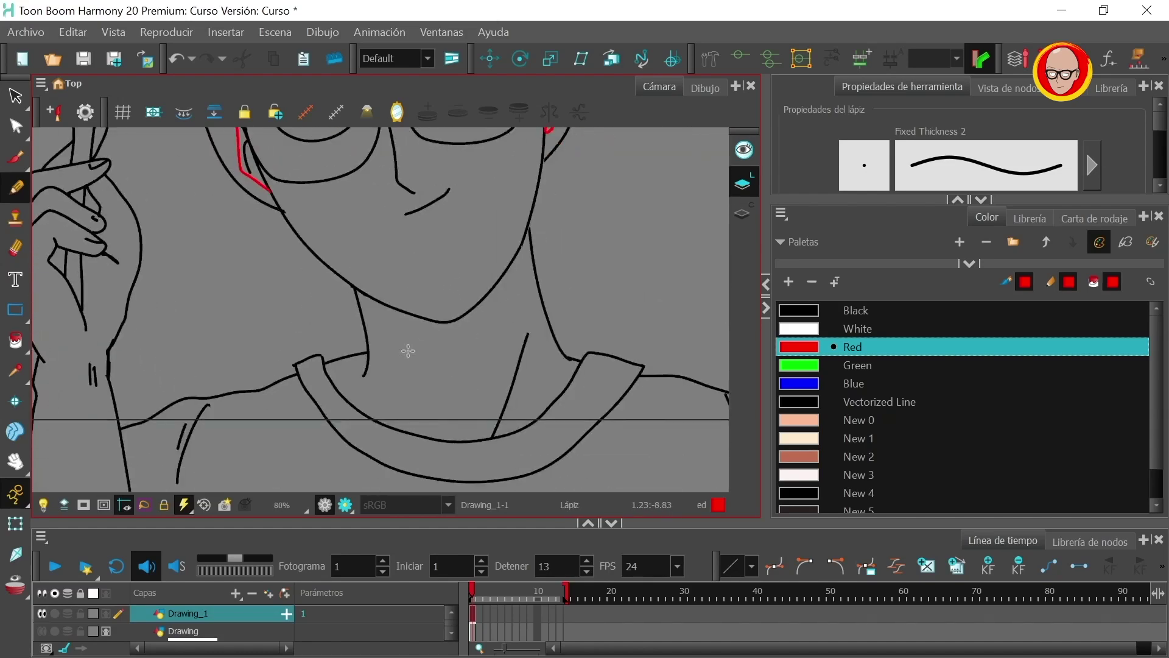
mouse_move(329, 375)
mouse_down()
mouse_move(367, 363)
mouse_move(502, 413)
mouse_up()
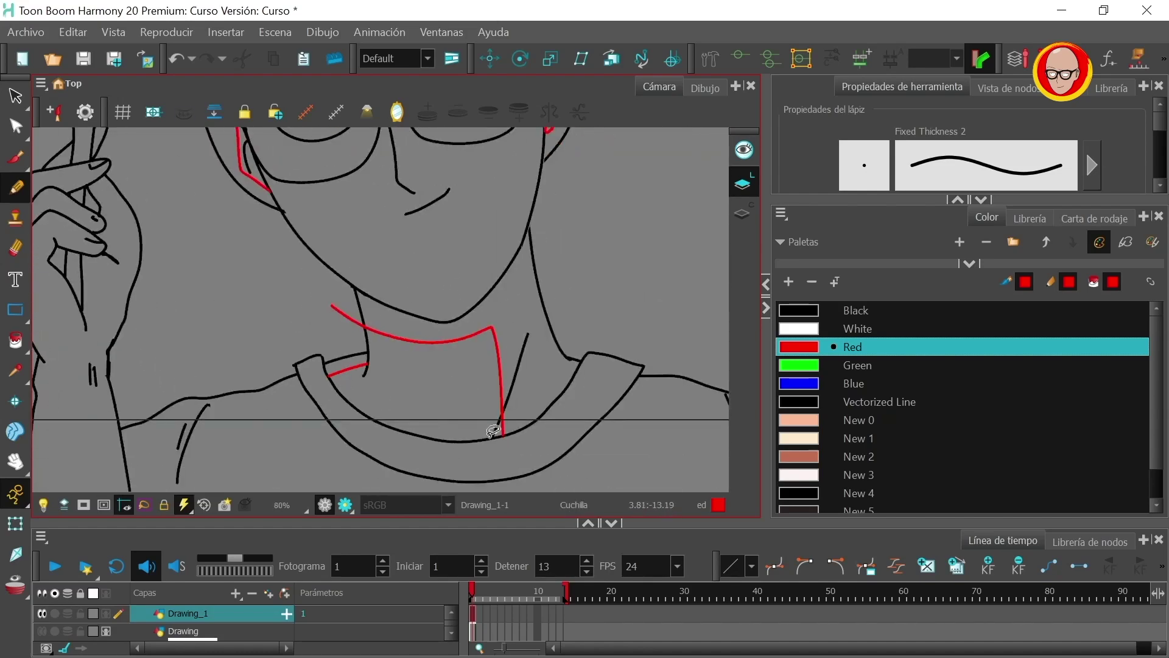
mouse_move(524, 347)
mouse_down()
mouse_move(571, 359)
mouse_move(507, 310)
mouse_move(642, 340)
mouse_up()
key(1)
Draw small closed red shadow shapes beside the nose and below the mouth.
drag(473, 199, 502, 290)
key(2)
key(2)
drag(539, 250, 579, 297)
drag(446, 303, 582, 334)
drag(396, 462, 564, 302)
Draw red shadow lines along the fingers and palm of the raised hand.
key(1)
key(1)
drag(422, 445, 426, 247)
scroll(453, 237, up, 3)
mouse_move(378, 346)
mouse_down()
mouse_move(450, 281)
mouse_move(502, 293)
mouse_move(512, 315)
mouse_up()
mouse_move(368, 369)
mouse_down()
mouse_move(420, 294)
mouse_move(517, 267)
mouse_up()
drag(570, 188, 563, 225)
drag(439, 307, 478, 266)
drag(519, 229, 504, 268)
scroll(577, 285, down, 2)
Close the bottom of the figure with one long red line from the forearm to the far shoulder.
mouse_move(581, 439)
mouse_down()
mouse_move(474, 281)
mouse_move(405, 207)
mouse_up()
key(1)
key(1)
key(1)
drag(475, 407, 298, 456)
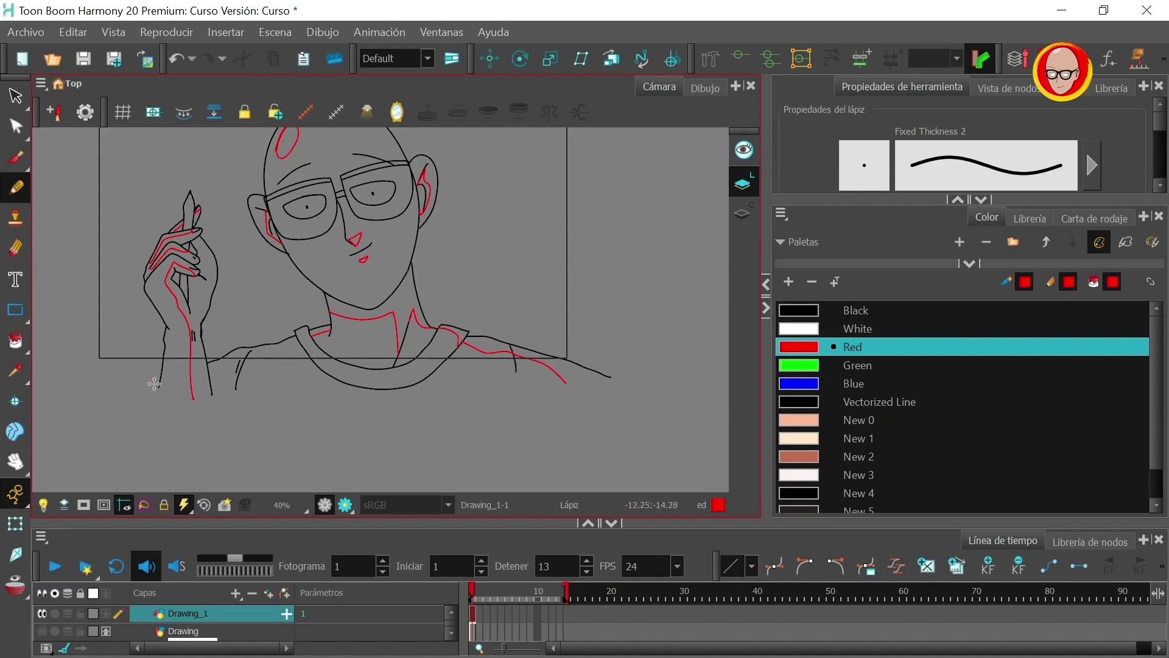
mouse_move(151, 384)
mouse_down()
mouse_move(364, 390)
mouse_move(598, 374)
mouse_up()
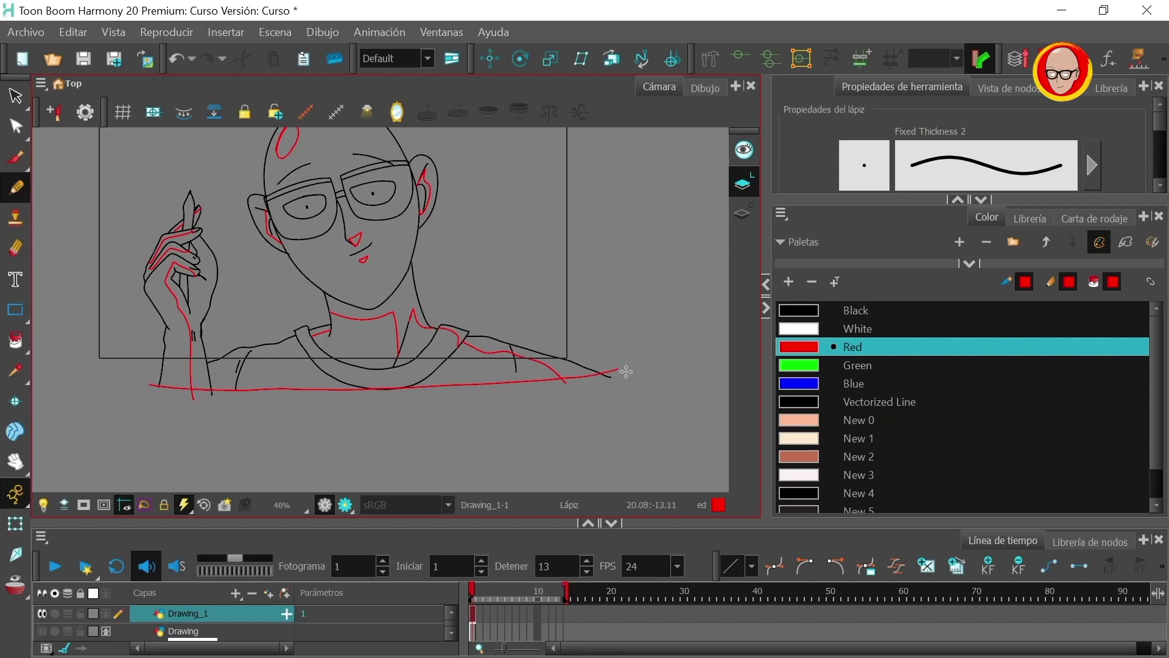
Try filling the face with the New 0 skin colour using the Paint tool, and undo the fill.
mouse_move(545, 246)
mouse_down()
mouse_move(584, 343)
mouse_move(553, 331)
mouse_move(573, 334)
mouse_up()
scroll(573, 332, up, 2)
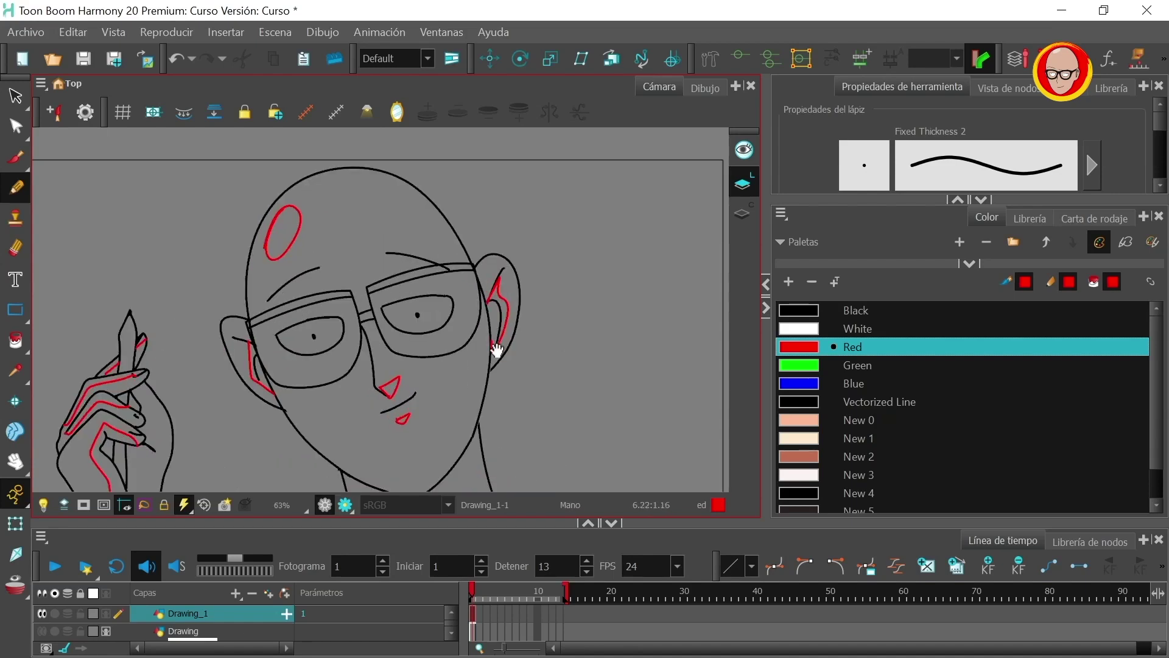
drag(495, 339, 494, 317)
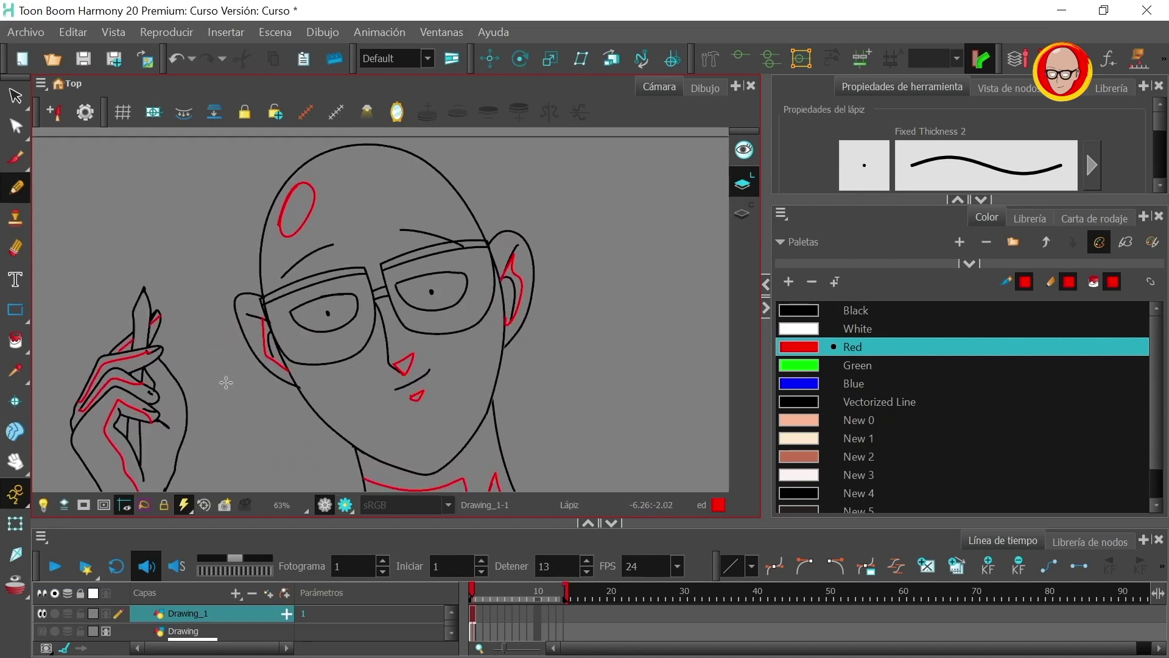
click(16, 341)
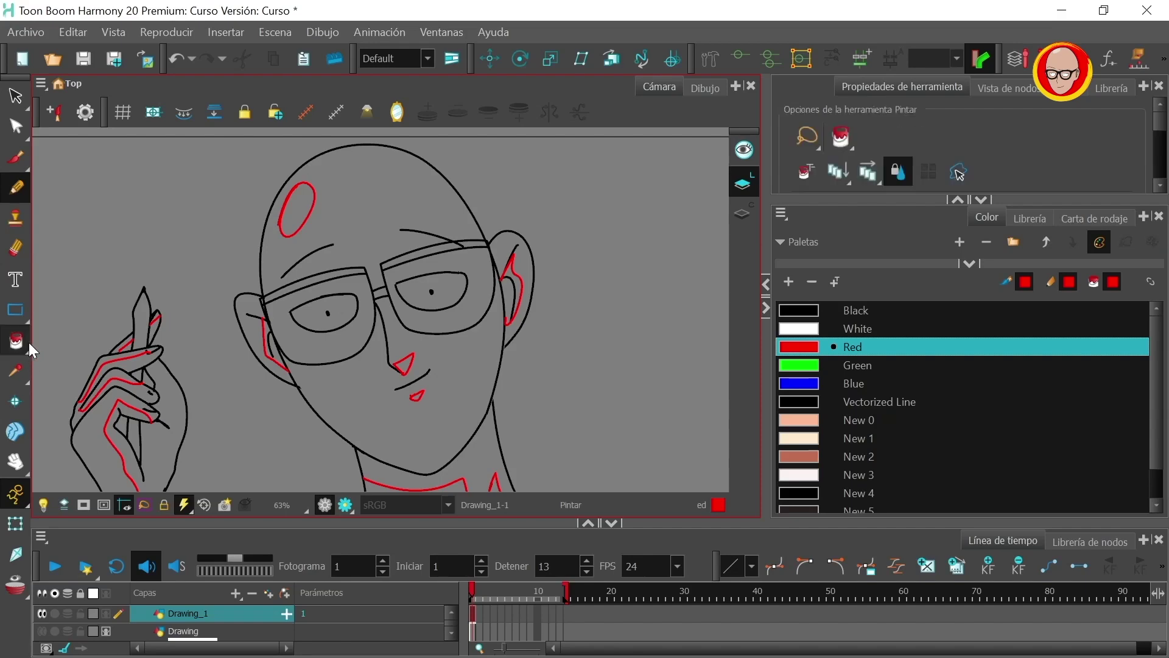
click(802, 420)
click(465, 377)
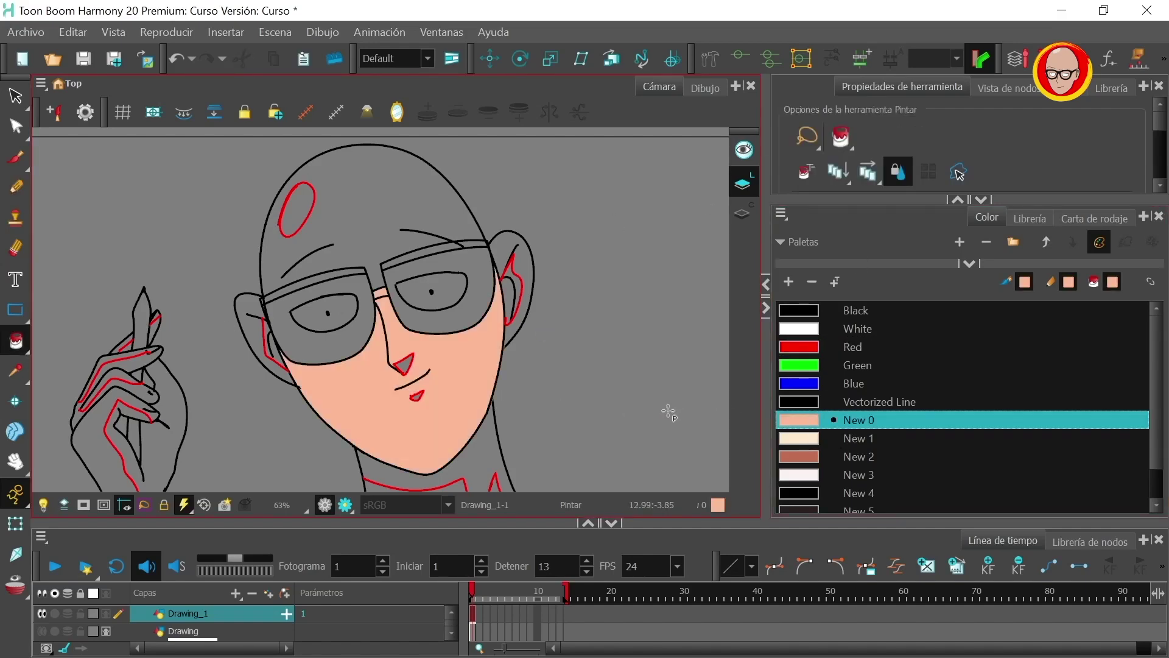
key(ctrl+z)
Select the entire line art of the figure and create matching colour art strokes from it.
scroll(609, 402, down, 3)
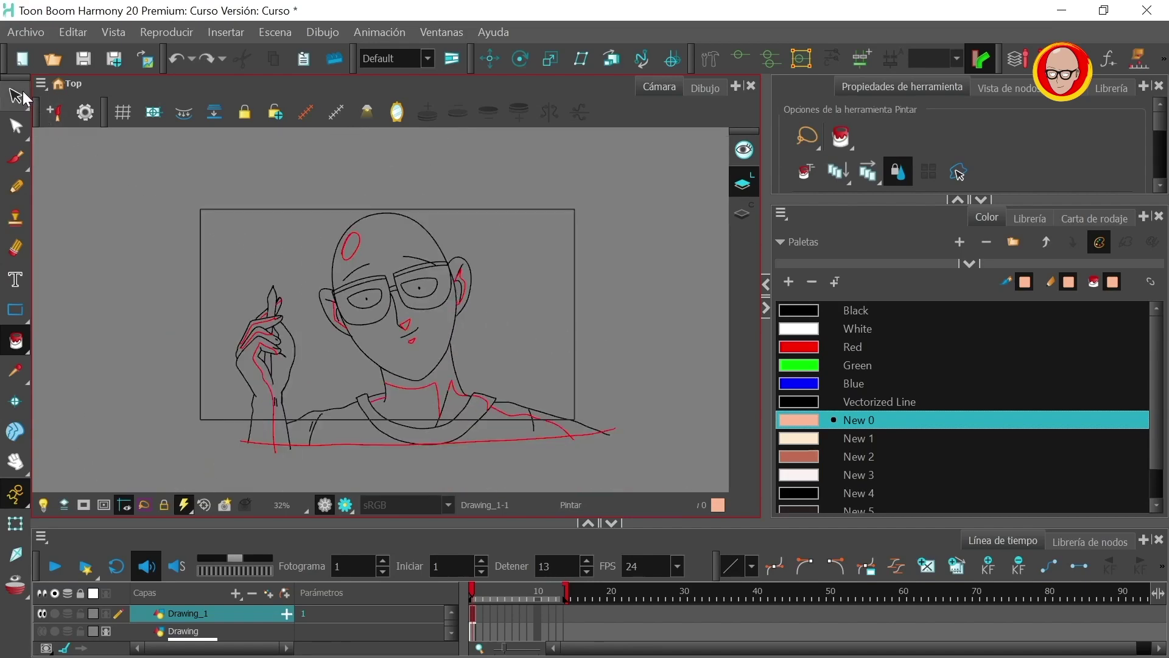
click(17, 97)
mouse_move(147, 279)
mouse_down()
mouse_move(242, 169)
mouse_move(400, 131)
mouse_move(549, 178)
mouse_move(615, 267)
mouse_move(632, 386)
mouse_move(548, 479)
mouse_move(321, 483)
mouse_move(168, 425)
mouse_move(201, 141)
mouse_up()
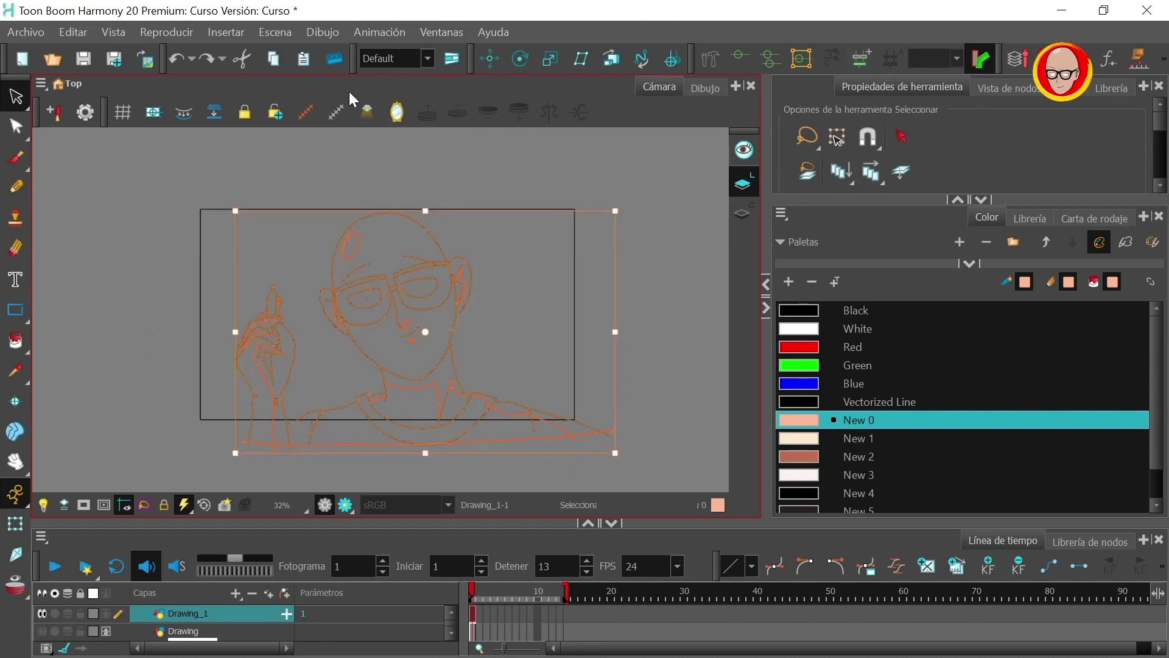
click(182, 110)
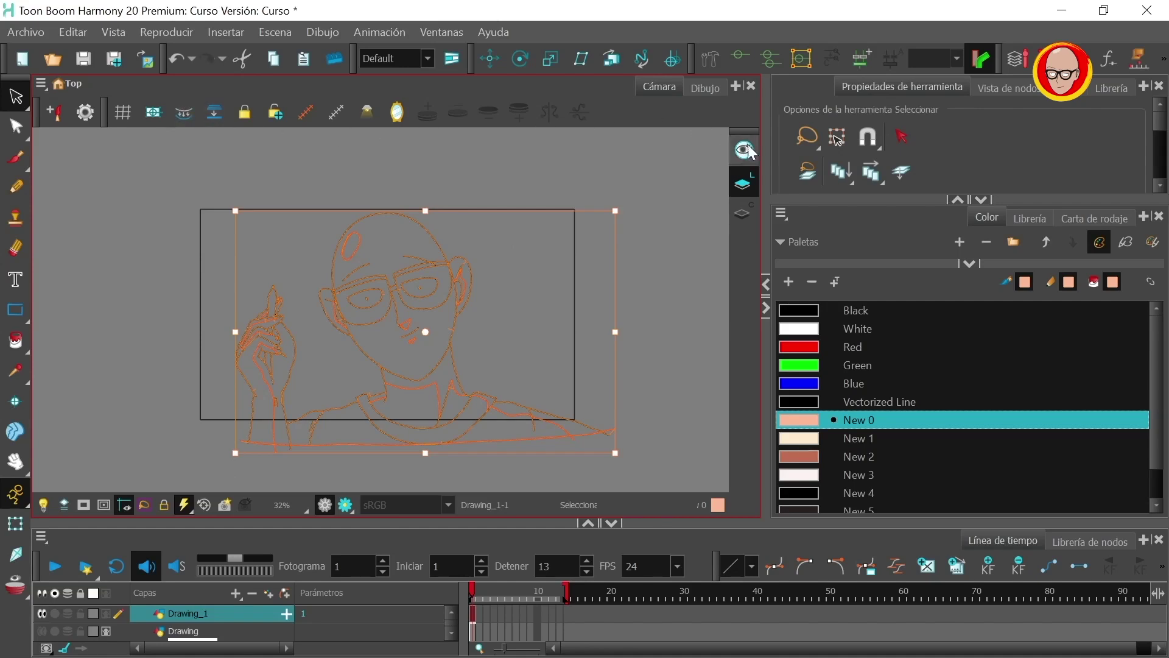
Clear the selection on the Line Art layer and make the Colour Art layer active.
click(748, 183)
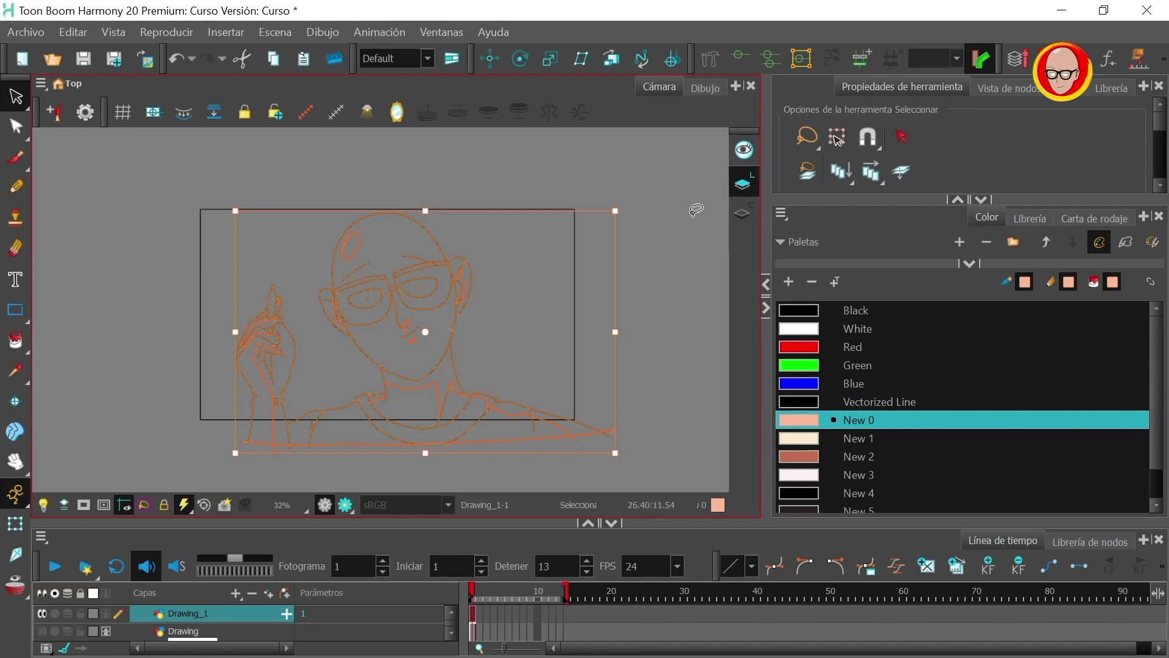
key(2)
key(2)
key(2)
key(2)
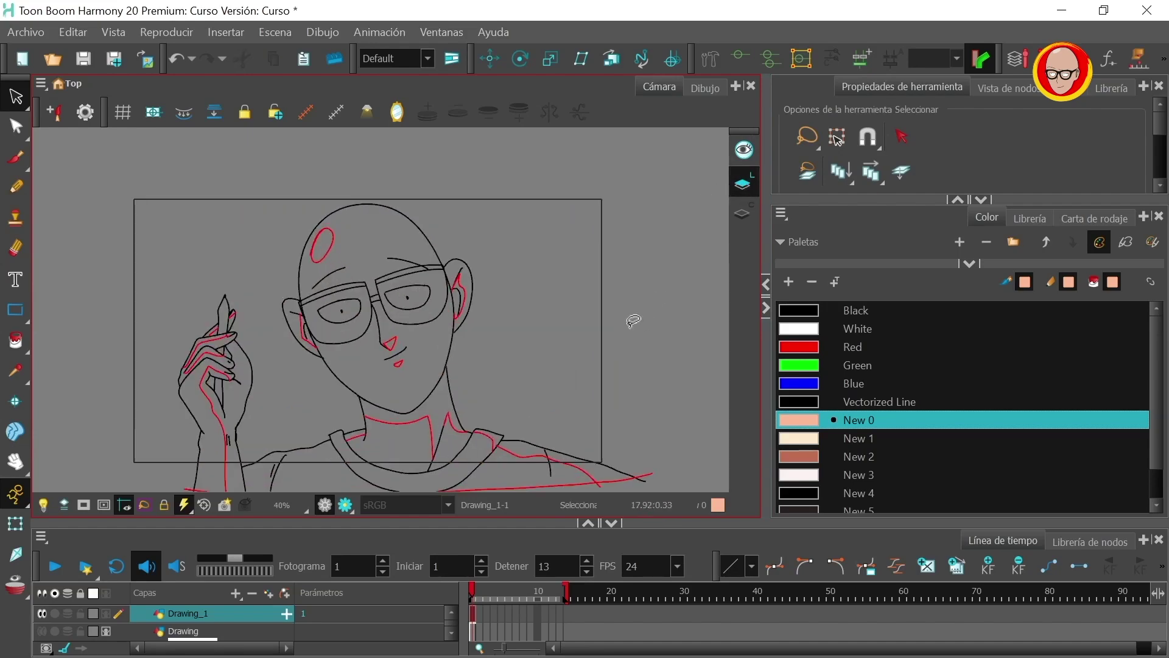
click(742, 214)
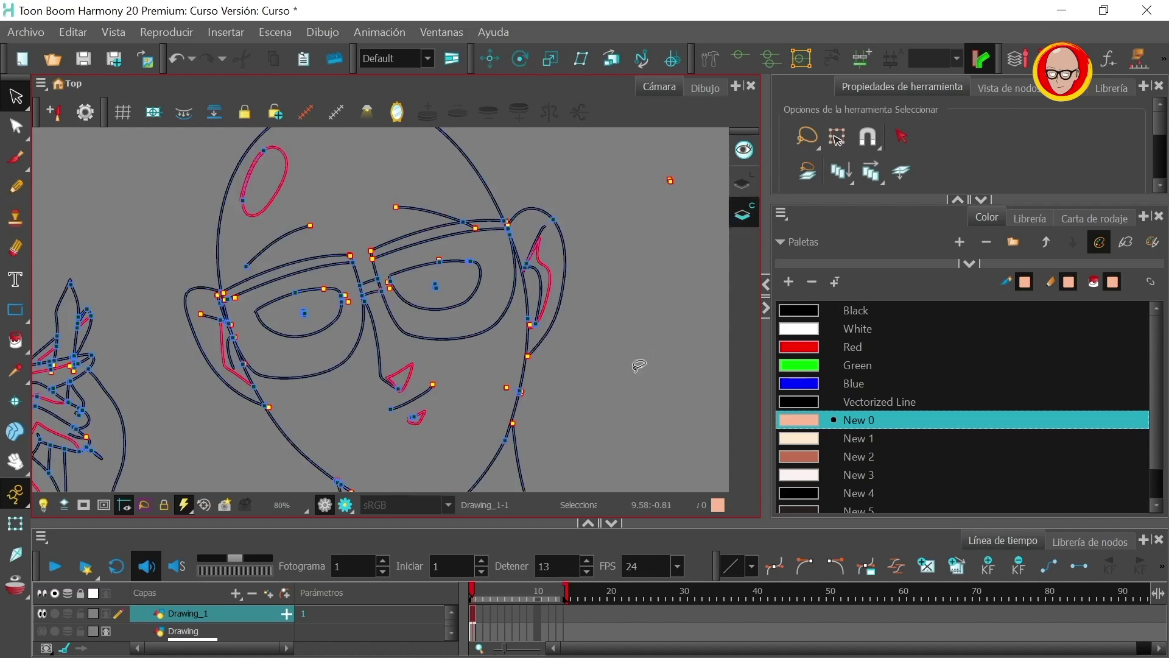
Fill the neck shadow and the small shadow inside the collar with the New 2 colour using the Paint tool.
scroll(640, 362, down, 10)
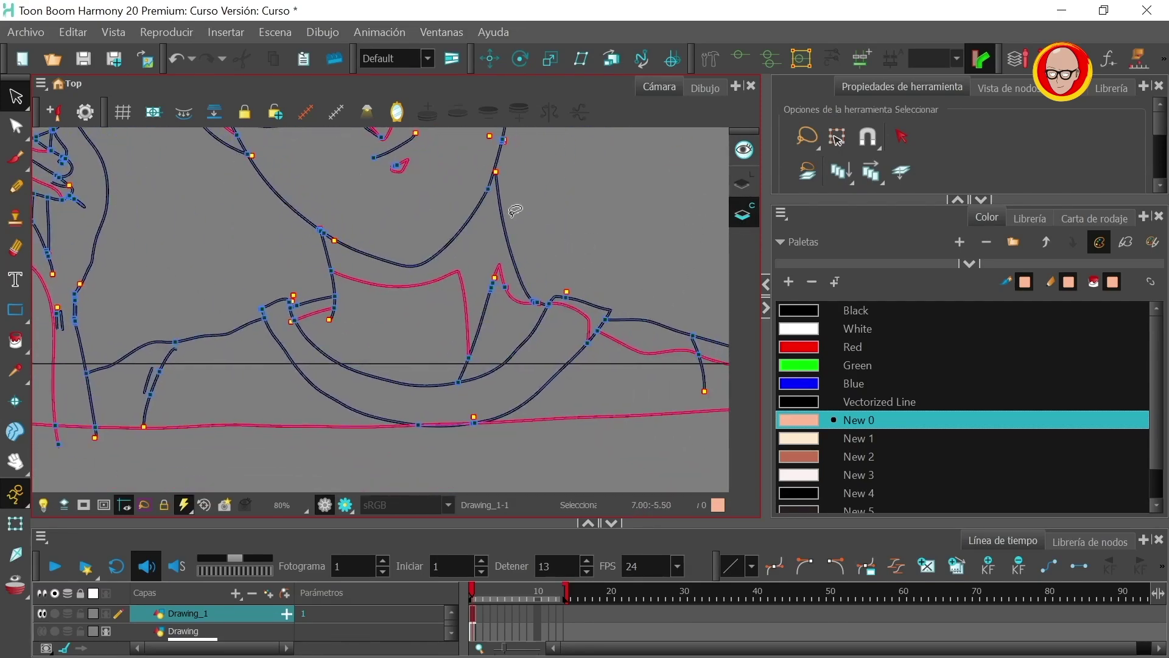
scroll(626, 263, up, 2)
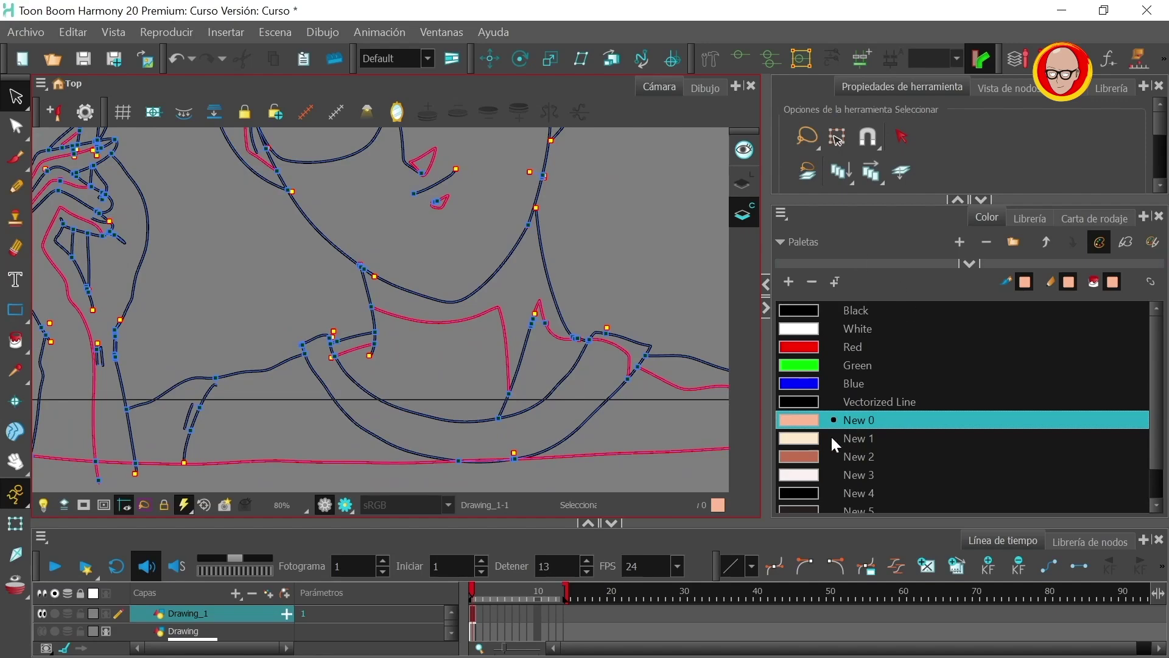
click(801, 454)
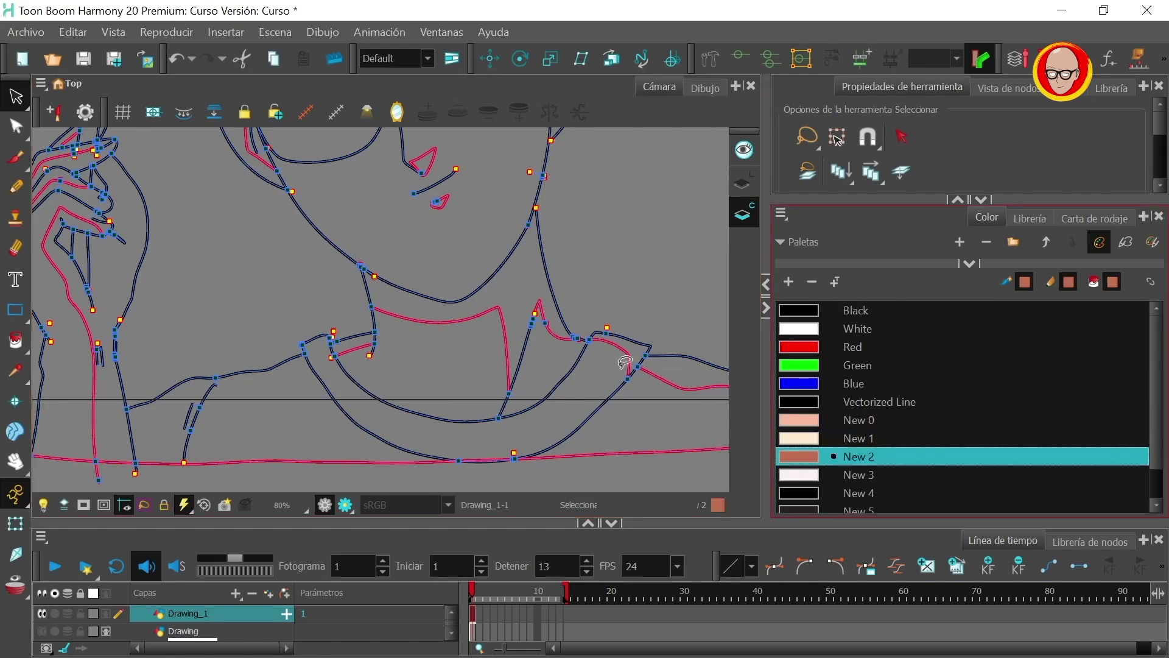
click(15, 340)
scroll(427, 304, up, 3)
scroll(426, 390, up, 3)
click(325, 363)
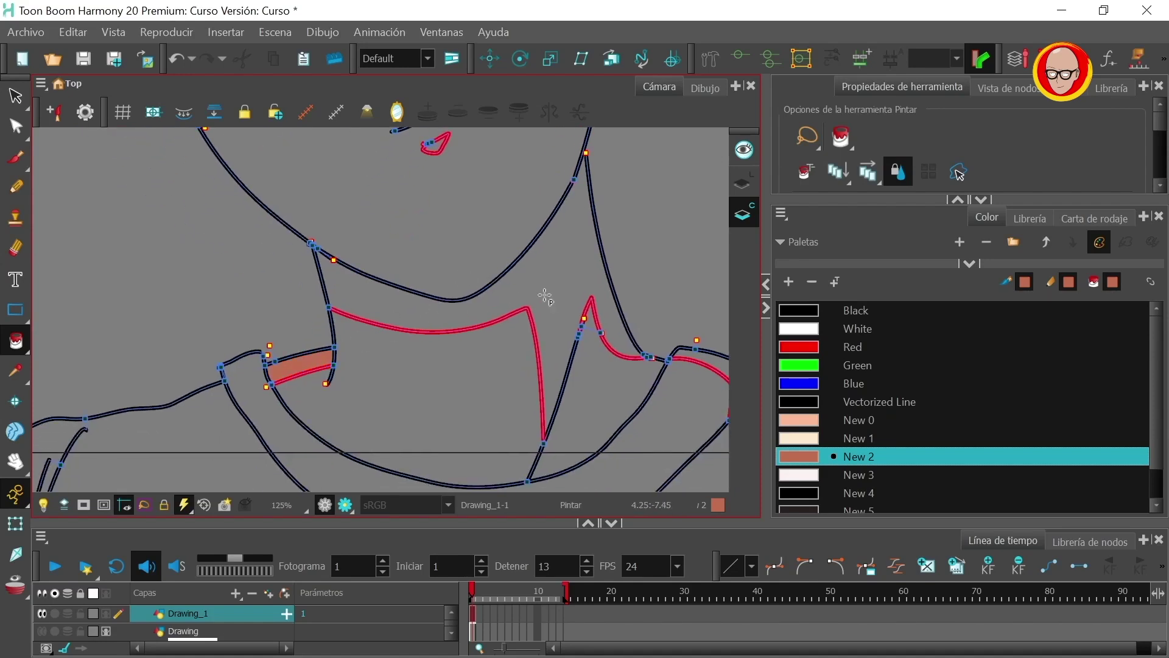
click(576, 286)
drag(645, 322, 534, 274)
mouse_move(631, 391)
mouse_down()
mouse_move(588, 376)
mouse_move(669, 389)
mouse_up()
drag(497, 390, 584, 409)
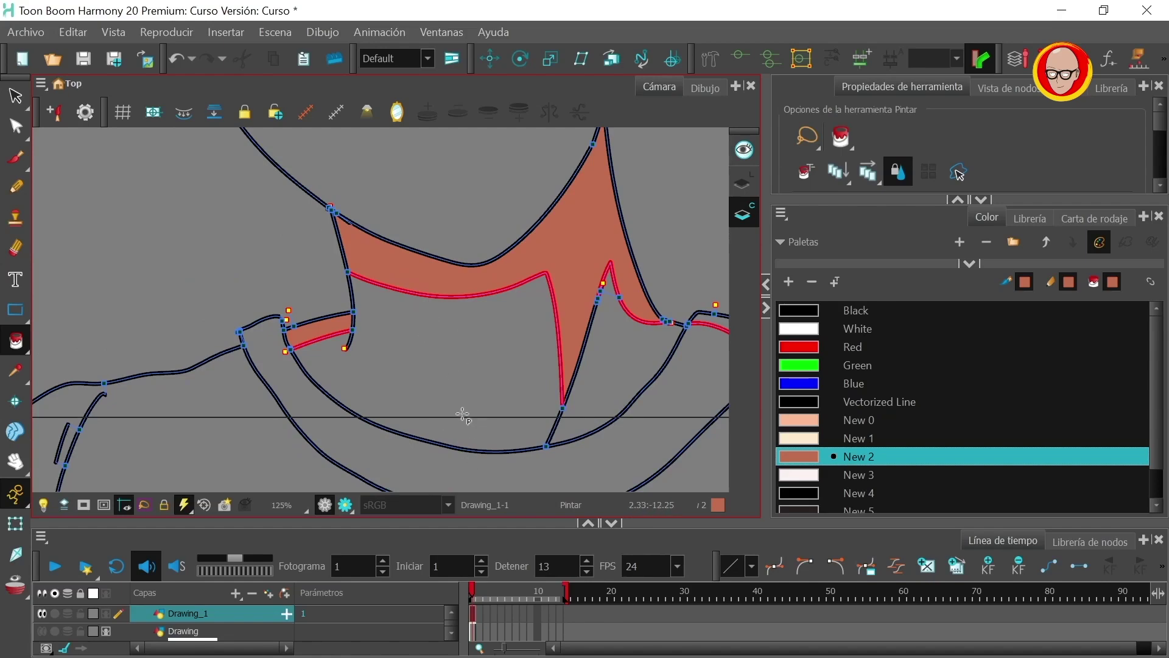
Try removing the neck shadow's fill with the Unpaint tool, and undo the removal.
click(28, 344)
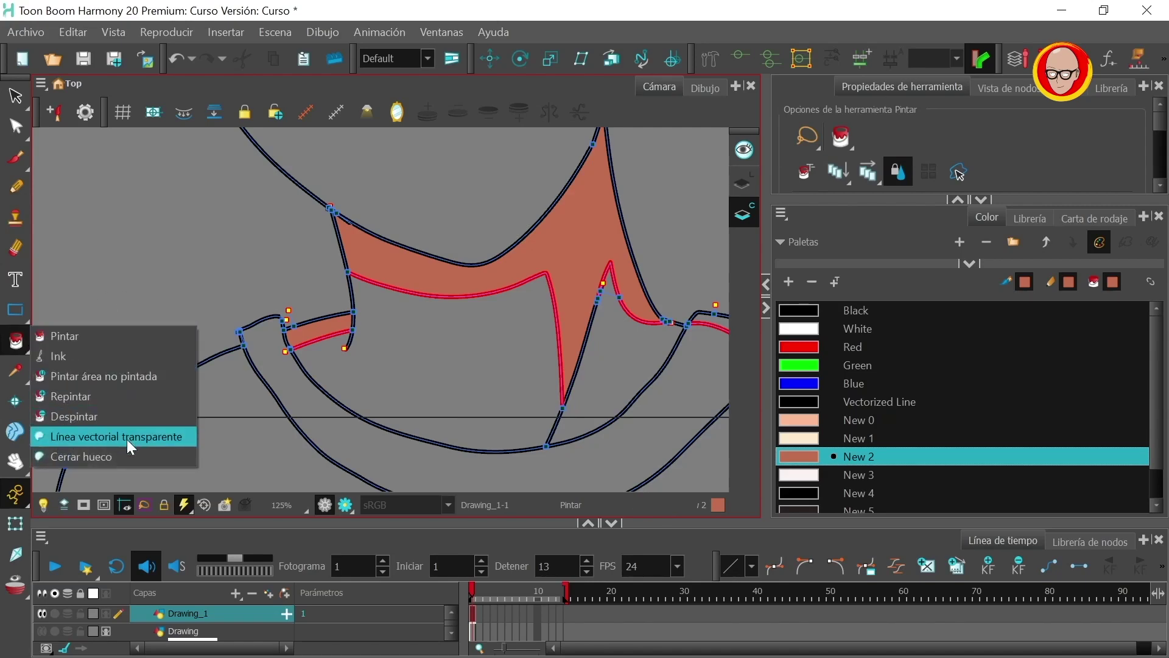
click(93, 420)
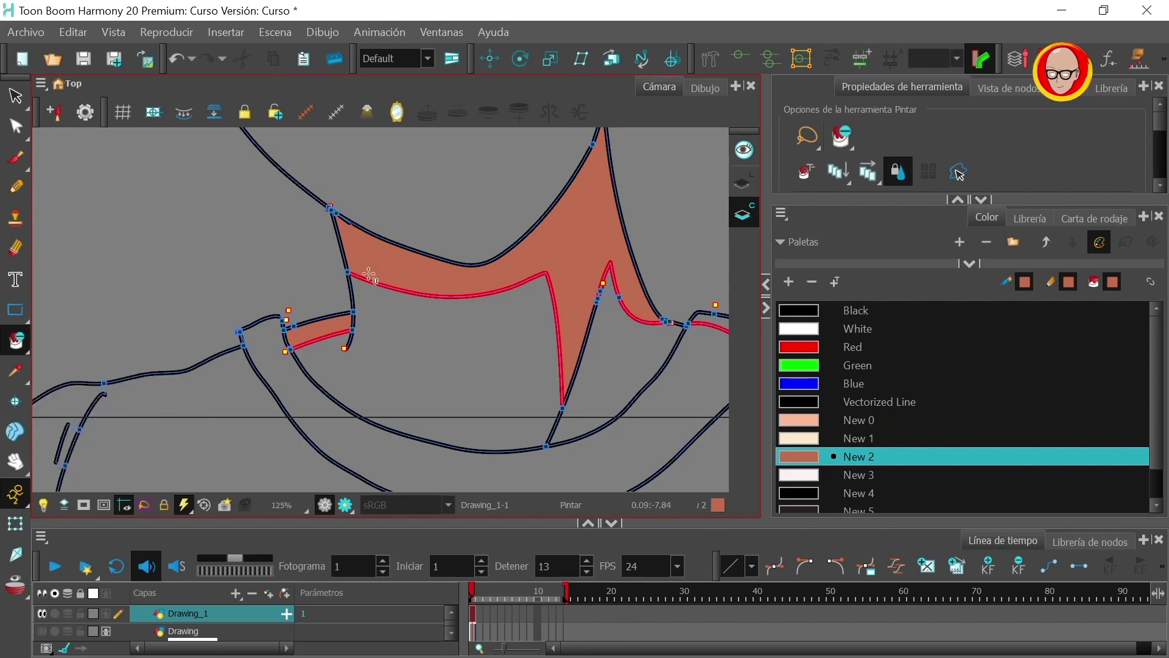
click(387, 268)
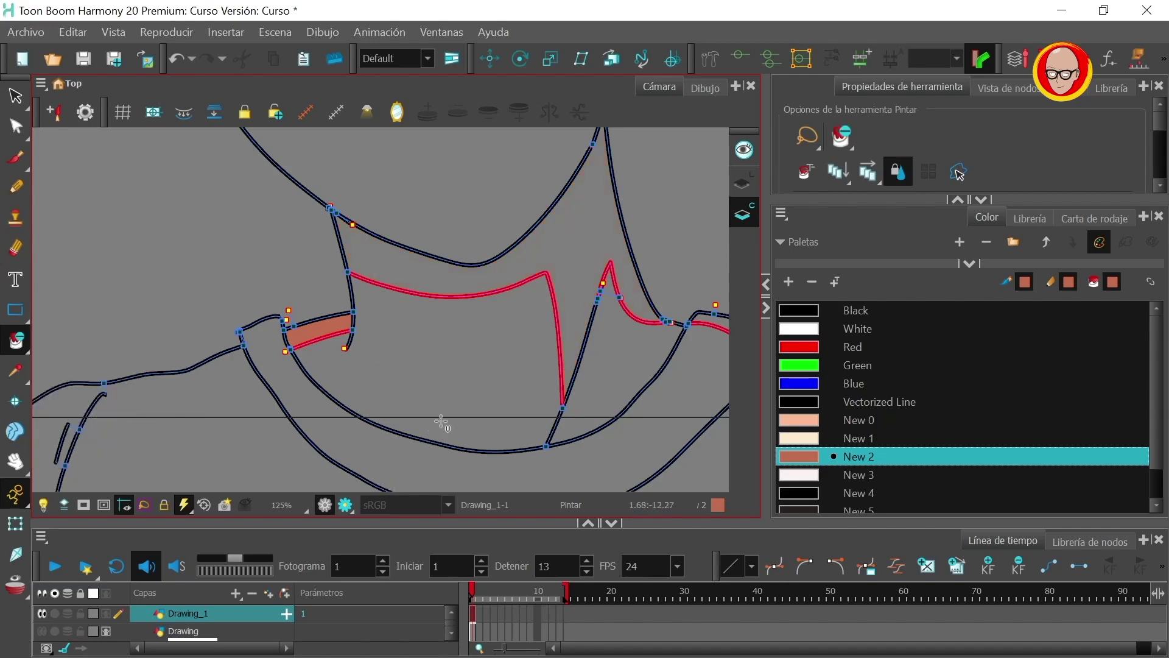
key(ctrl+z)
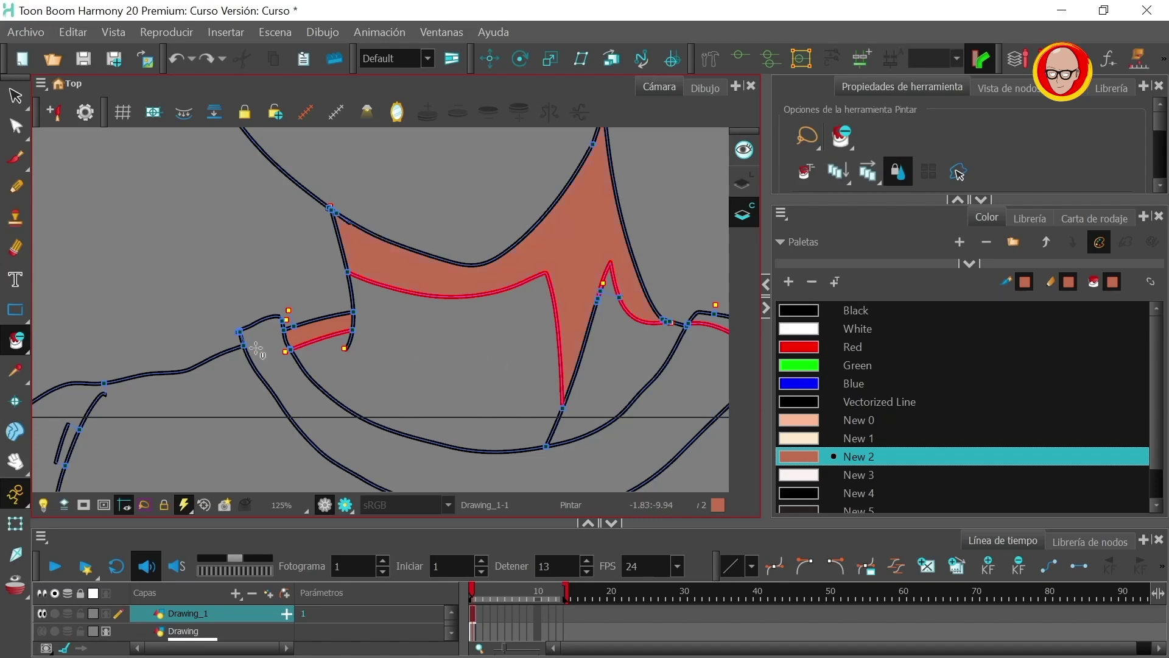
Draw a closed invisible teardrop outline on the lower neck with the Stroke tool and compare the Line Art and Colour Art layers.
click(19, 343)
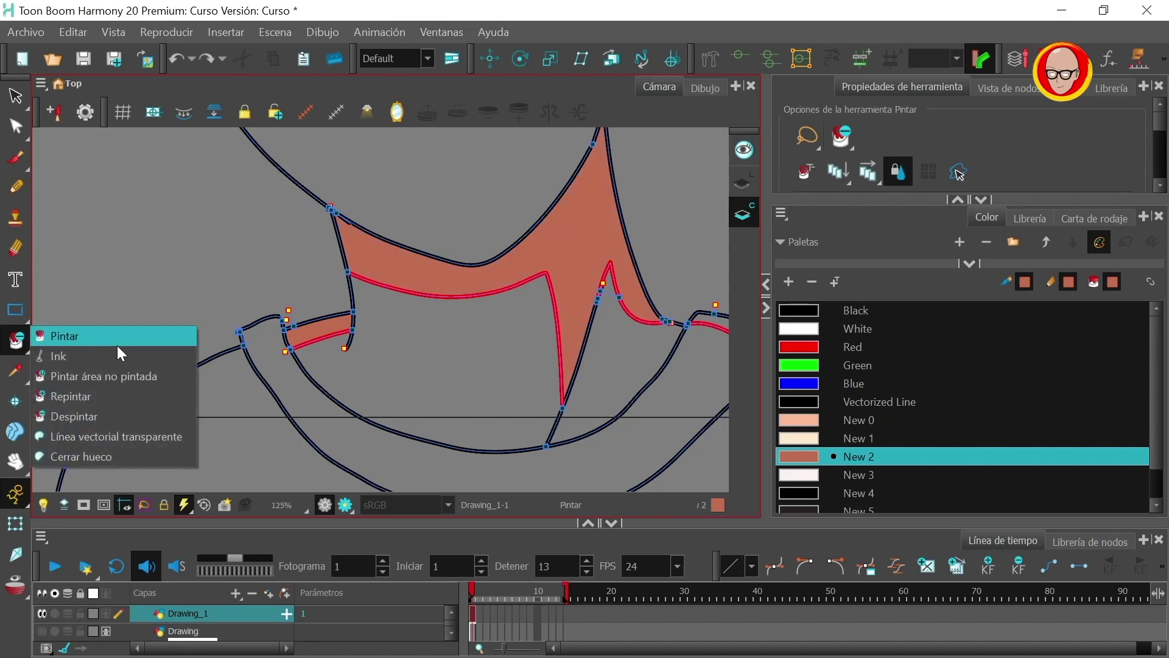
click(177, 436)
scroll(487, 383, right, 3)
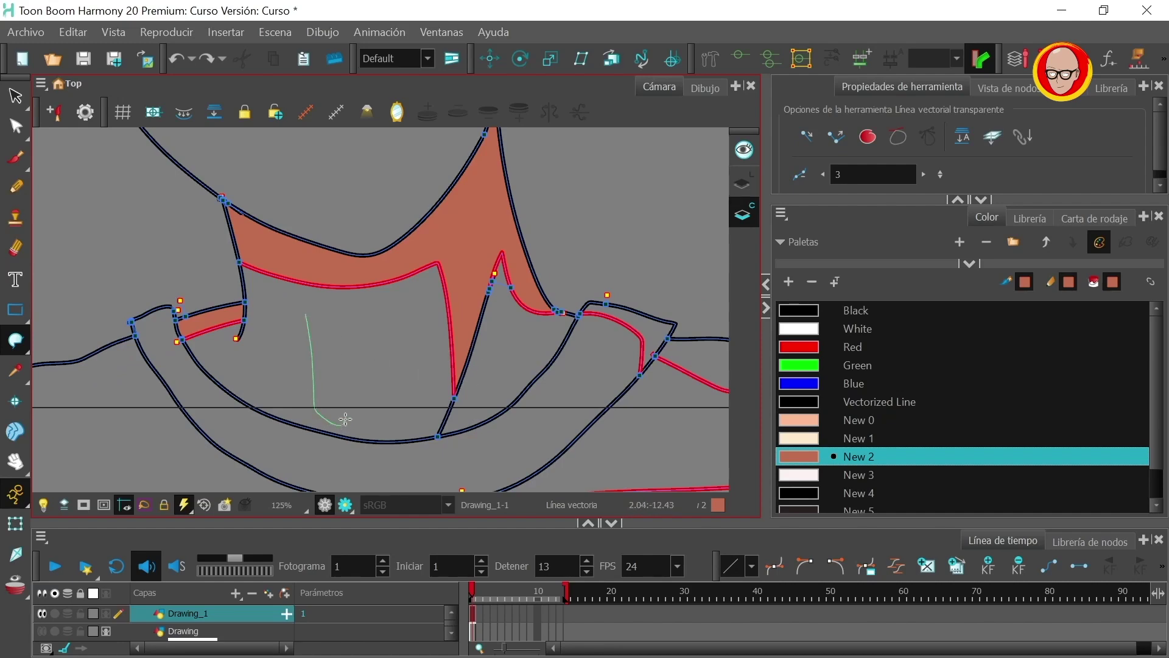
drag(312, 328, 309, 323)
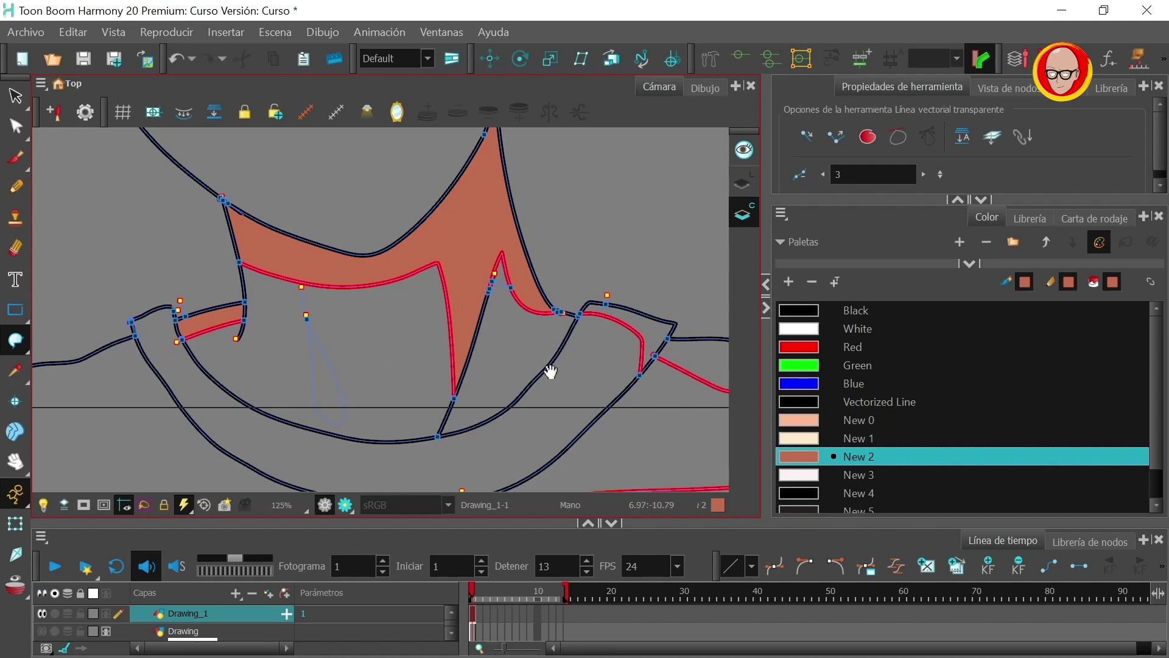
drag(481, 372, 543, 366)
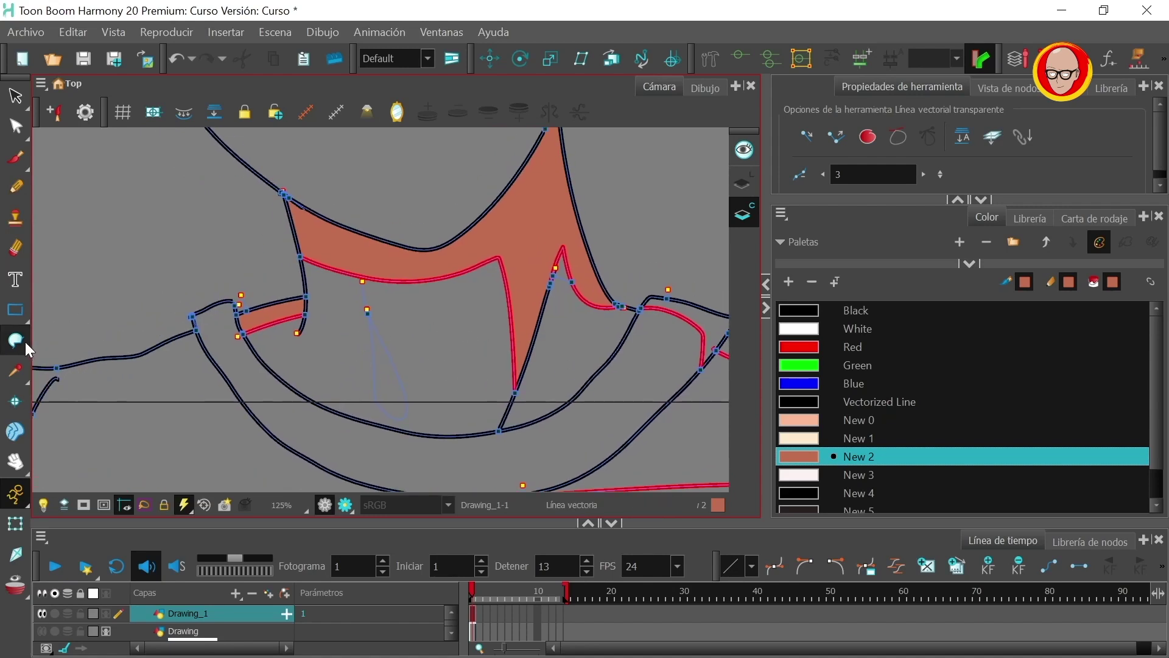
click(747, 177)
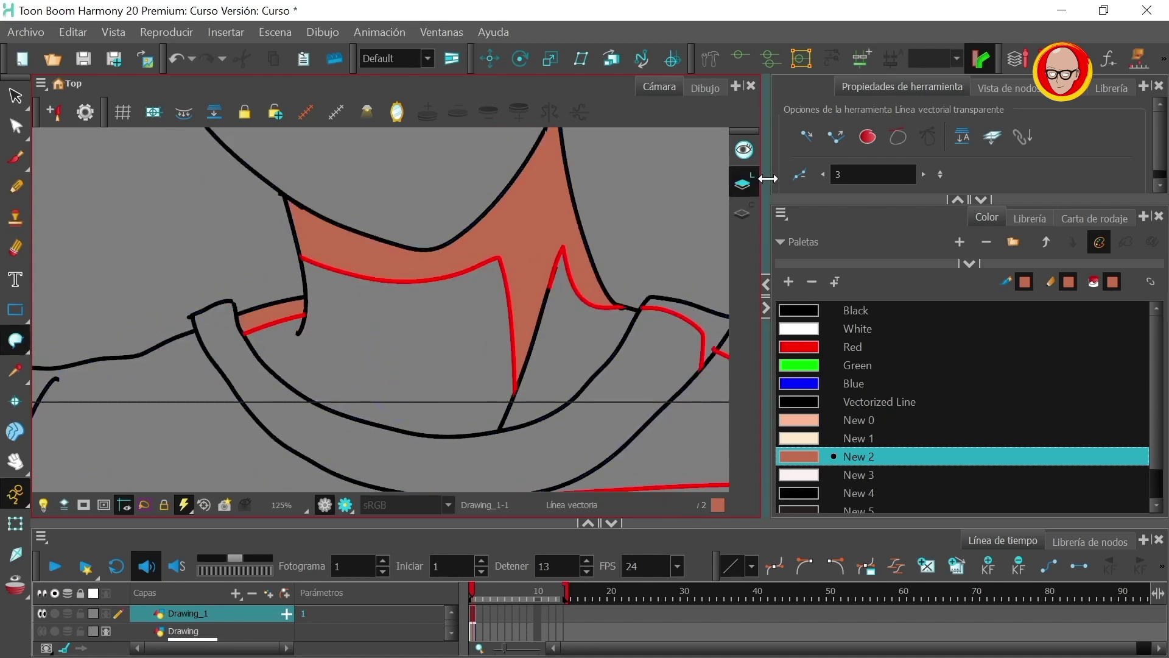
click(746, 213)
Fill the invisible teardrop outline on the lower neck with New 2 using the Paint tool.
click(22, 353)
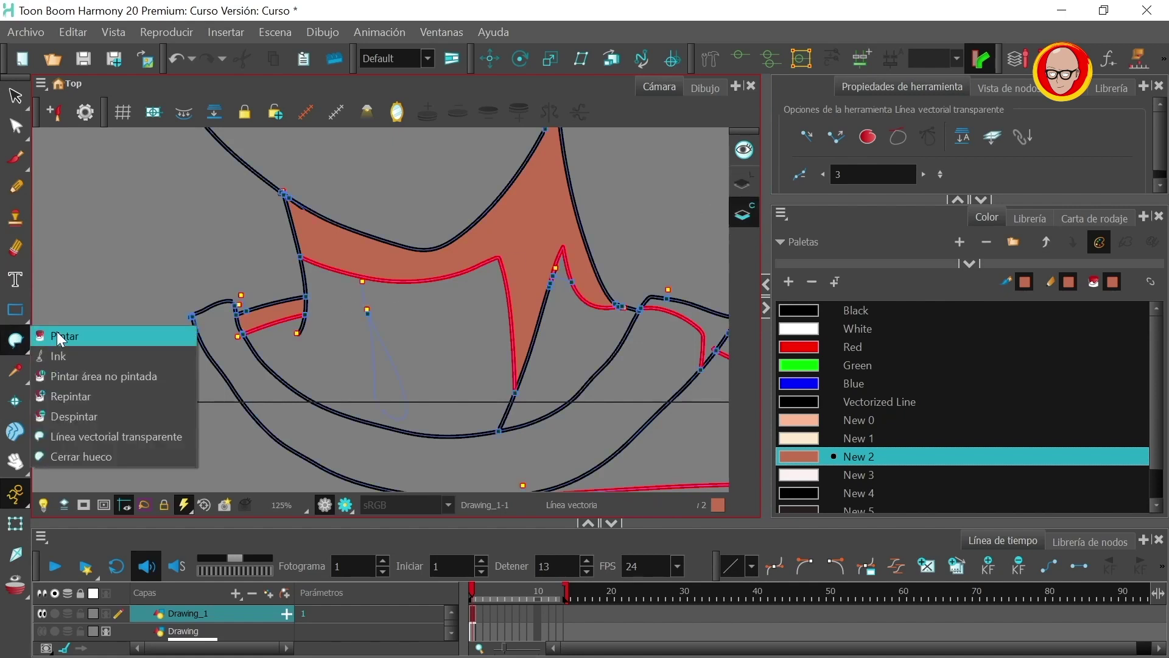
click(57, 331)
click(393, 393)
scroll(618, 465, right, 5)
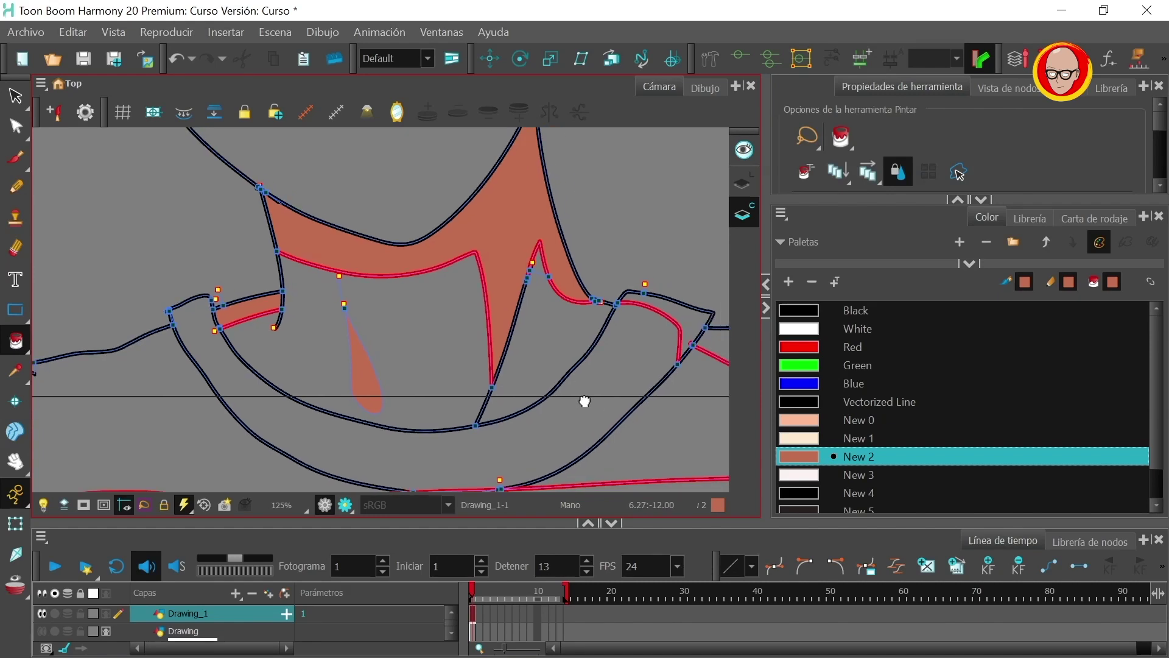
Fill the remaining skin areas of the neck with the New 0 colour.
click(834, 415)
click(464, 339)
drag(378, 344, 427, 330)
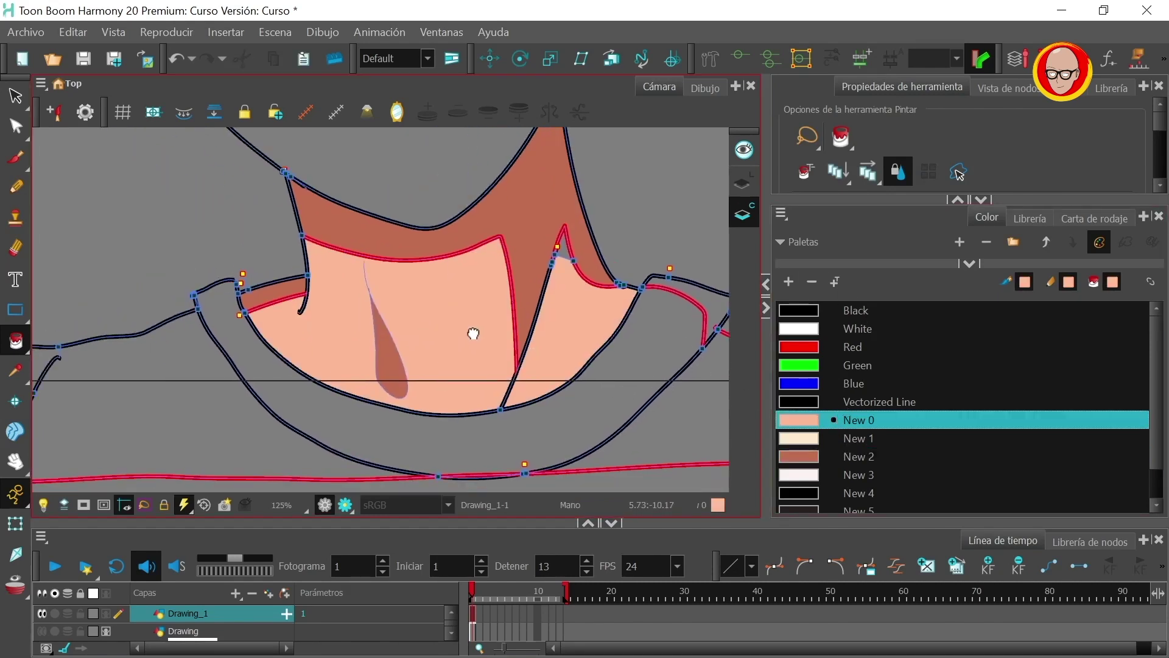
Fill the shirt area between the red shoulder shadow line and the bottom red line with the New 5 colour.
drag(568, 288, 465, 417)
drag(585, 447, 375, 336)
drag(564, 409, 532, 335)
key(2)
key(2)
drag(612, 402, 524, 340)
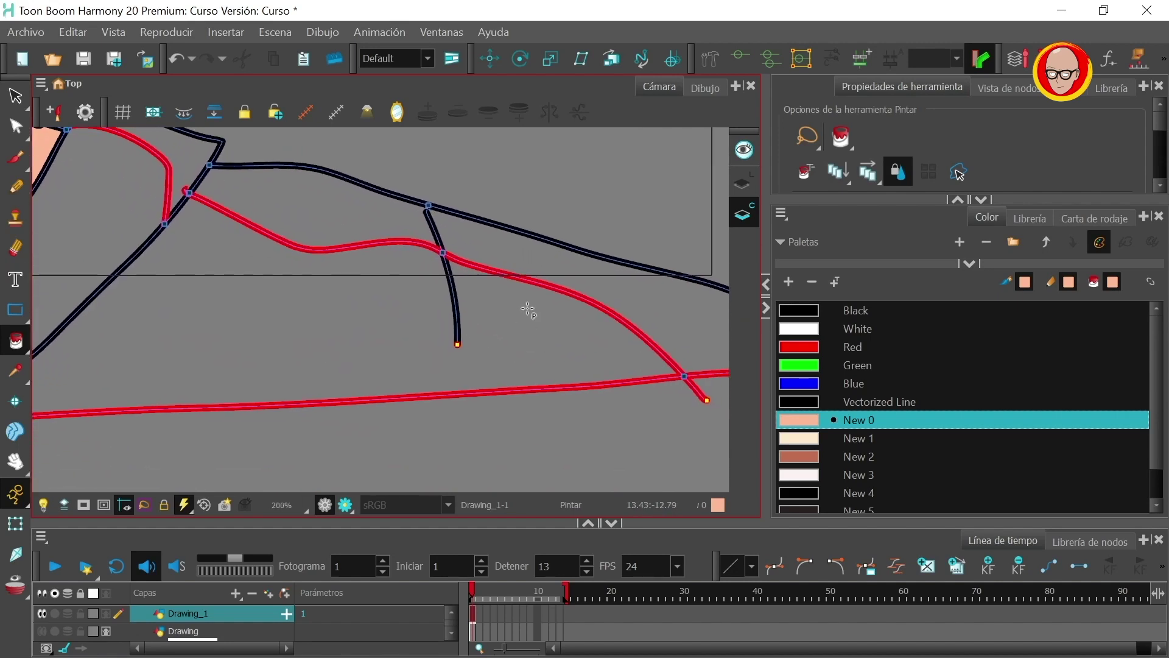
drag(462, 368, 518, 374)
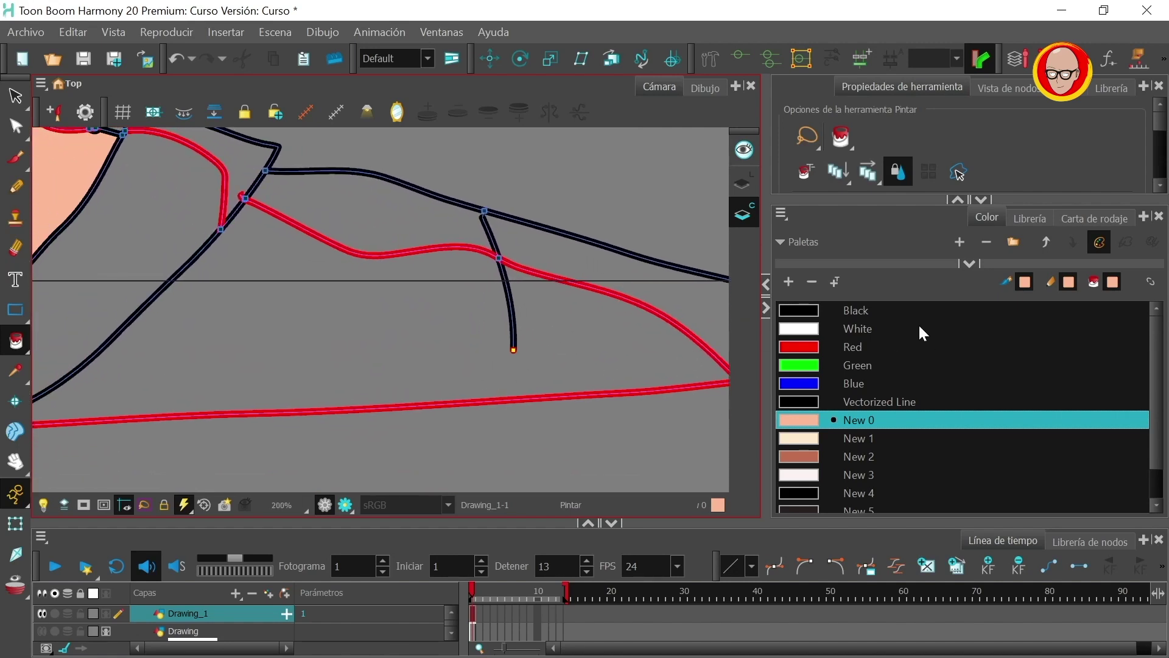
click(870, 509)
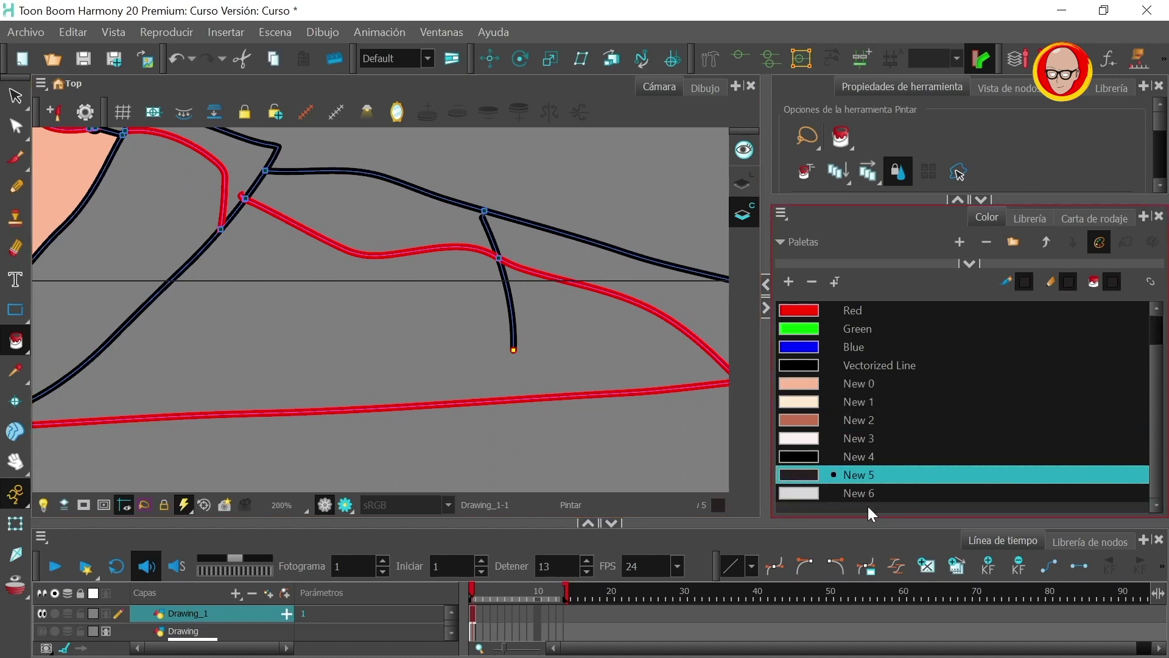
click(498, 373)
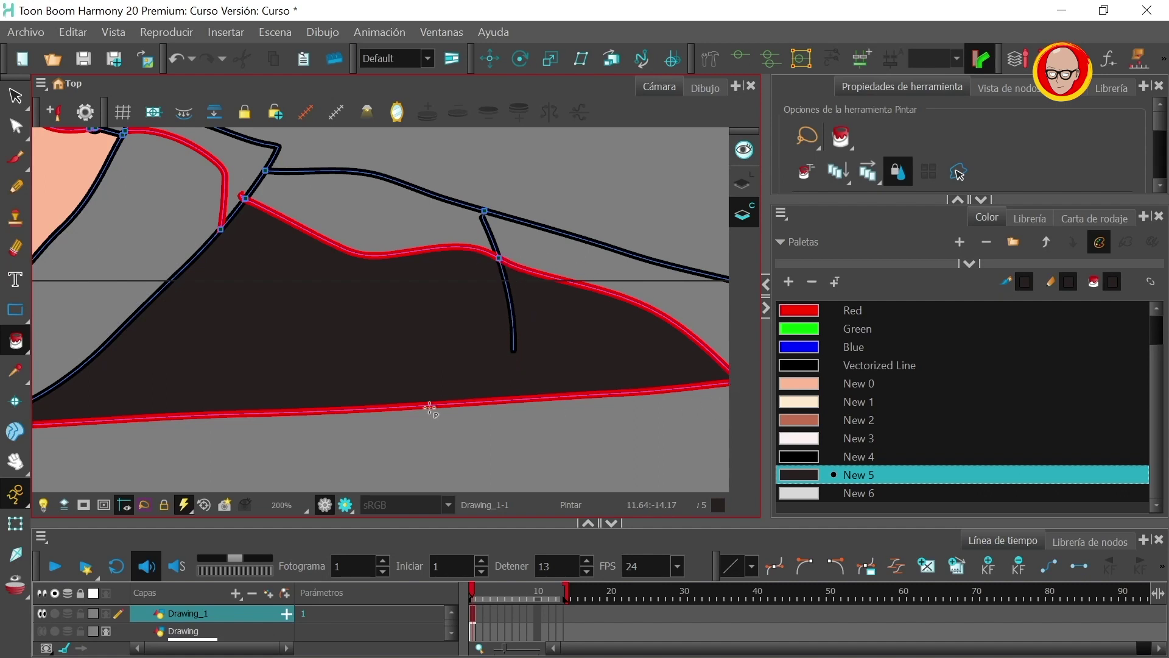
Try drawing an invisible stroke from the sleeve line's end down across the bottom red line, and undo it.
click(19, 341)
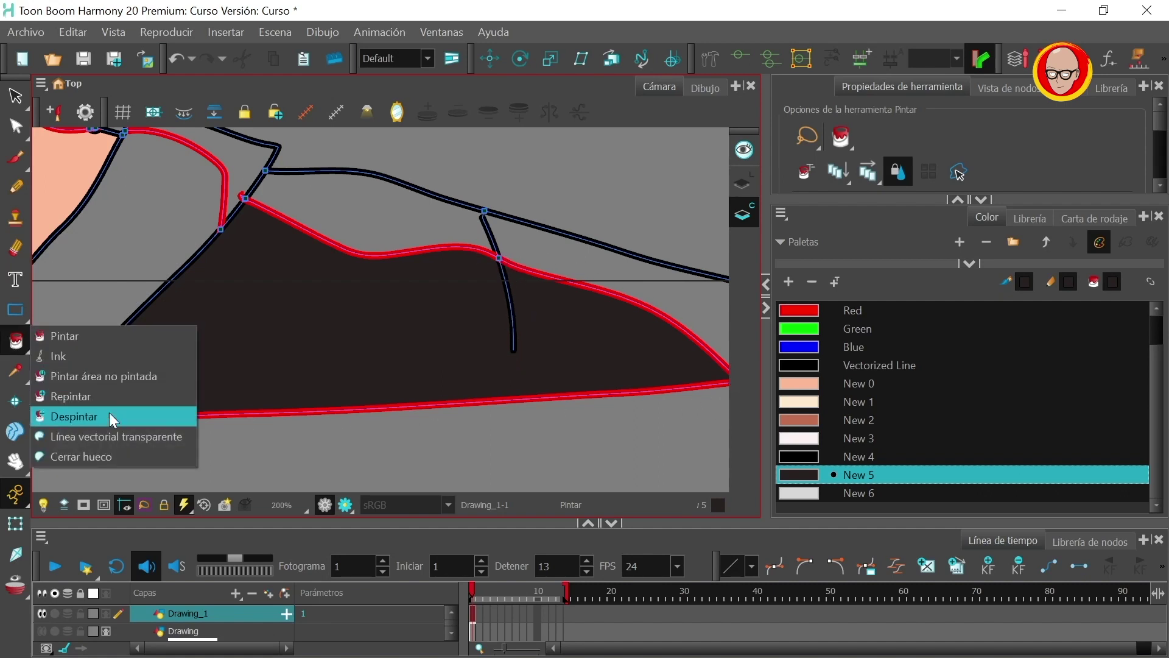
click(163, 437)
drag(515, 345, 489, 450)
key(ctrl+z)
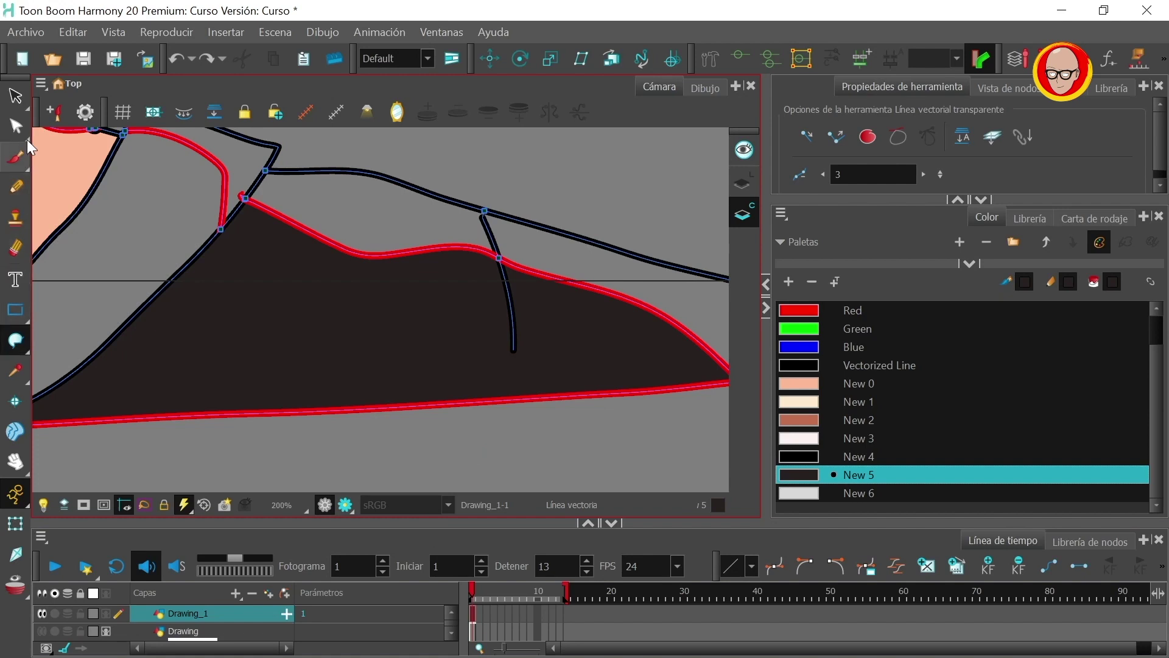
Try extending the sleeve line's end point past the bottom red line with the Contour Editor, and undo the changes.
click(24, 130)
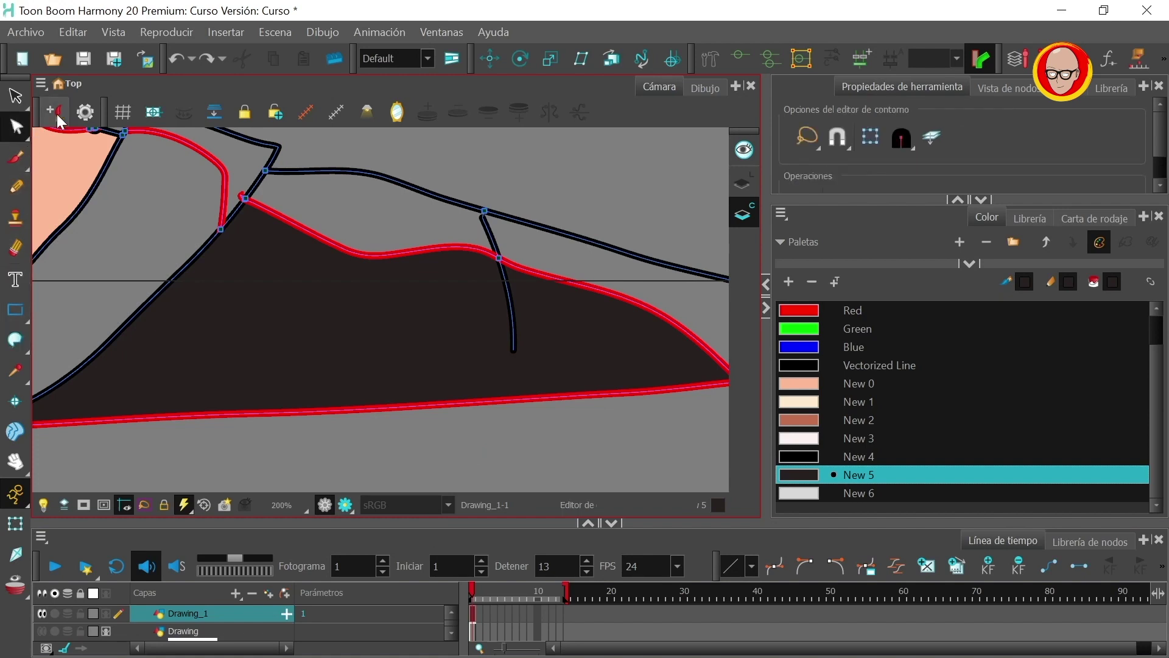
drag(514, 348, 506, 424)
mouse_move(506, 370)
mouse_down()
mouse_move(520, 344)
mouse_move(522, 371)
mouse_up()
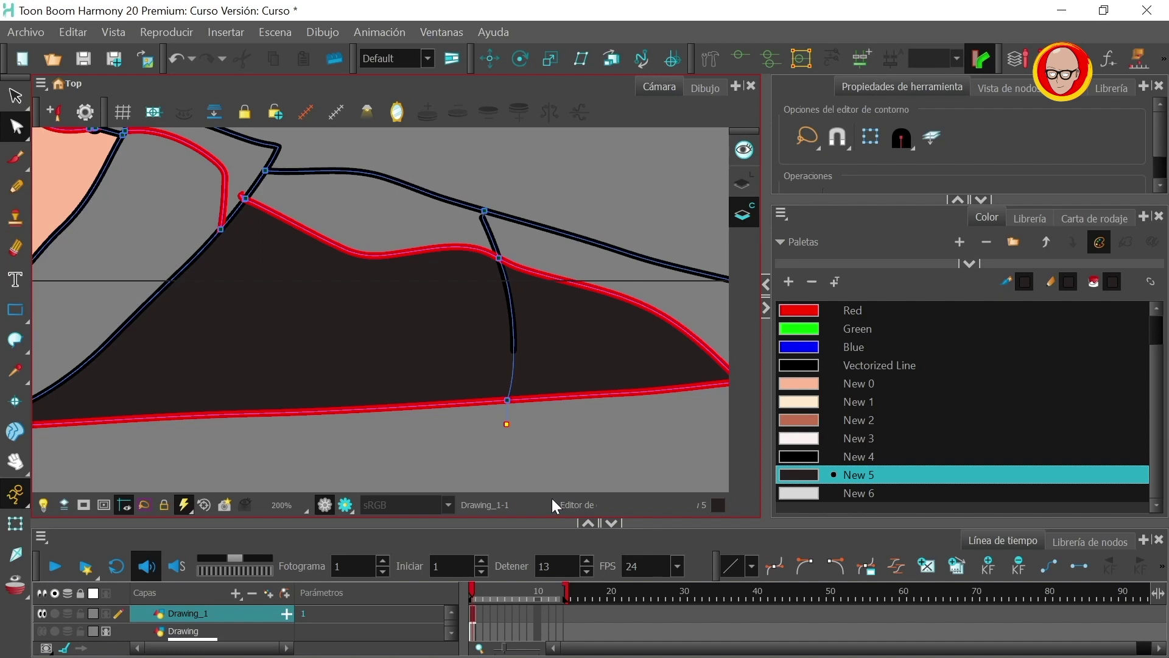
key(ctrl+z)
key(ctrl+z)
Reshape the sleeve line's lower end with the Contour Editor so it stops just short of the bottom red line.
mouse_move(513, 350)
mouse_down()
mouse_move(511, 393)
mouse_move(516, 329)
mouse_up()
drag(564, 406, 548, 371)
key(2)
key(2)
key(2)
key(2)
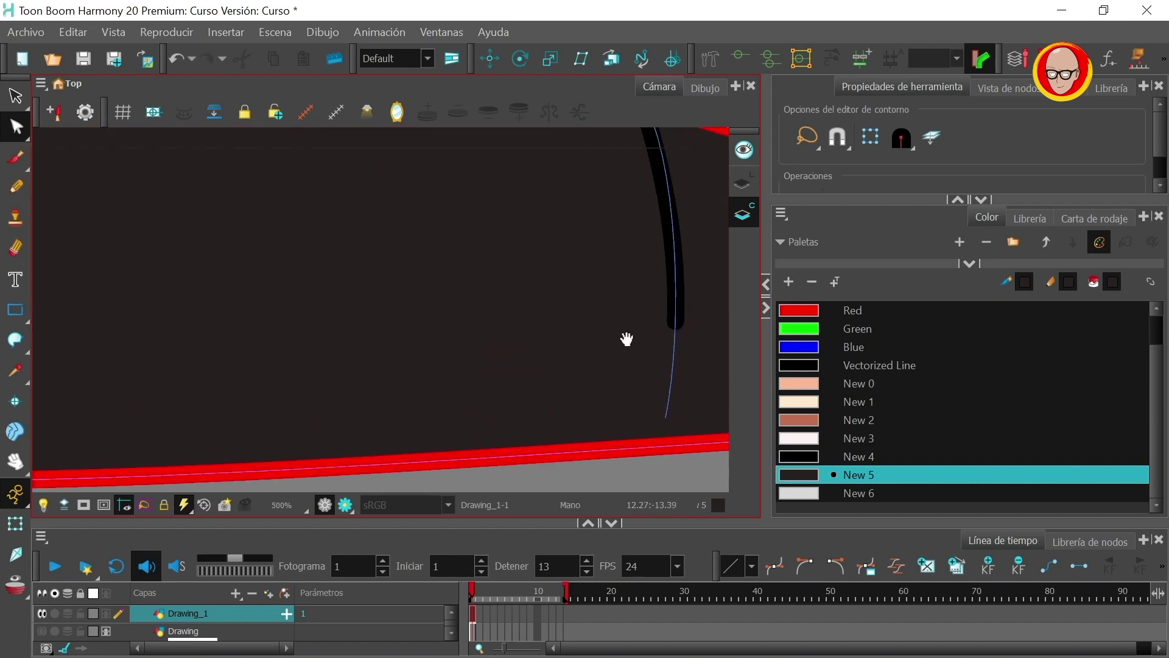
drag(629, 339, 501, 254)
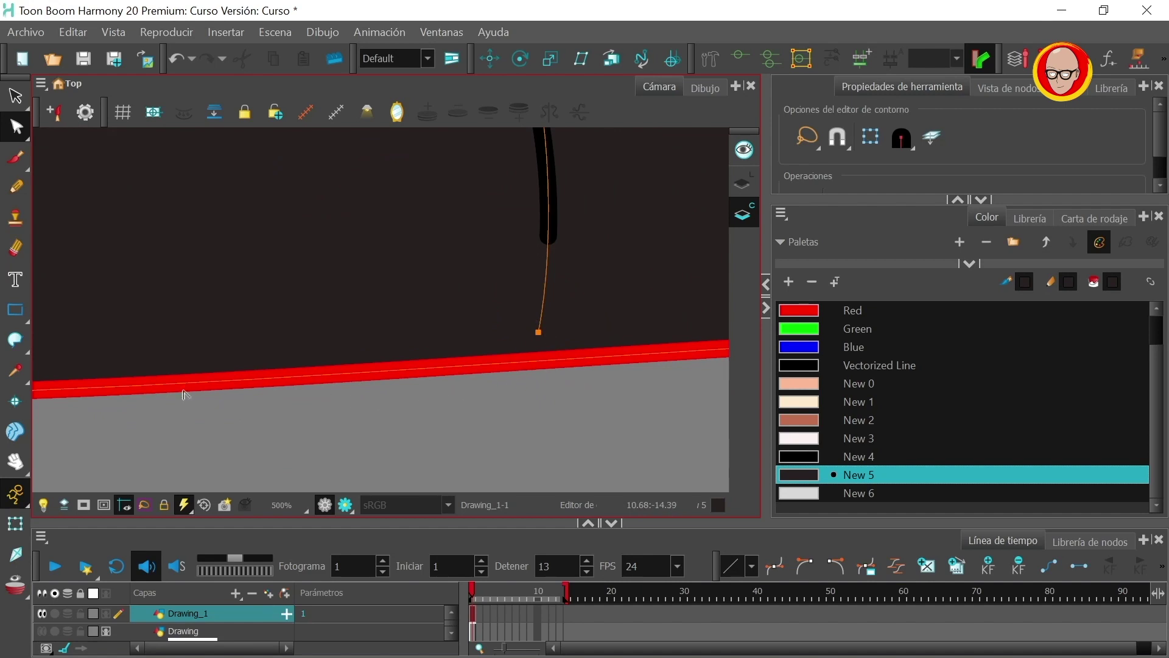
Bridge the gap between the sleeve line's lower end and the bottom red line with the Close Gap tool.
click(17, 352)
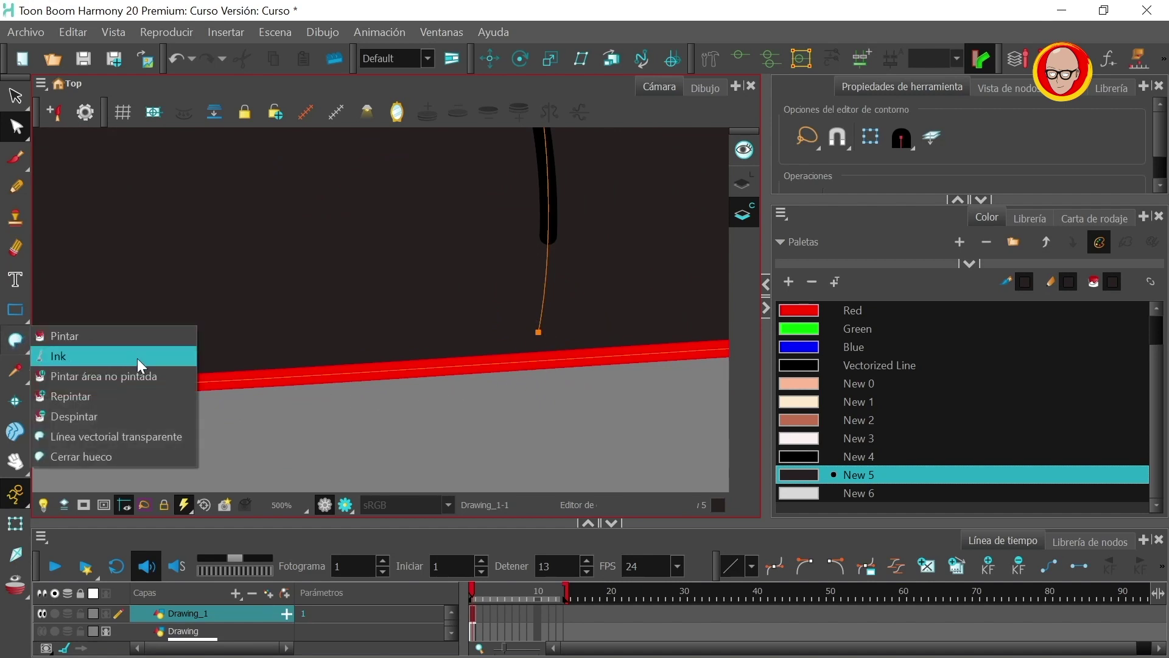
click(170, 456)
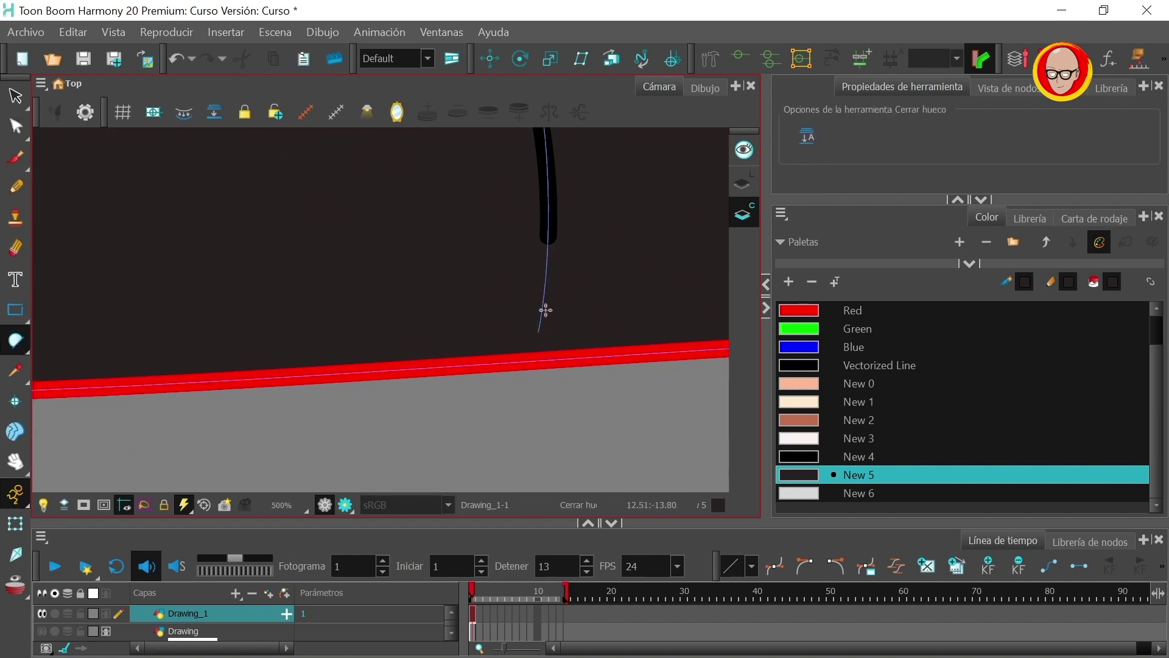
drag(545, 305, 493, 464)
key(ctrl+z)
drag(544, 289, 527, 512)
scroll(542, 370, down, 6)
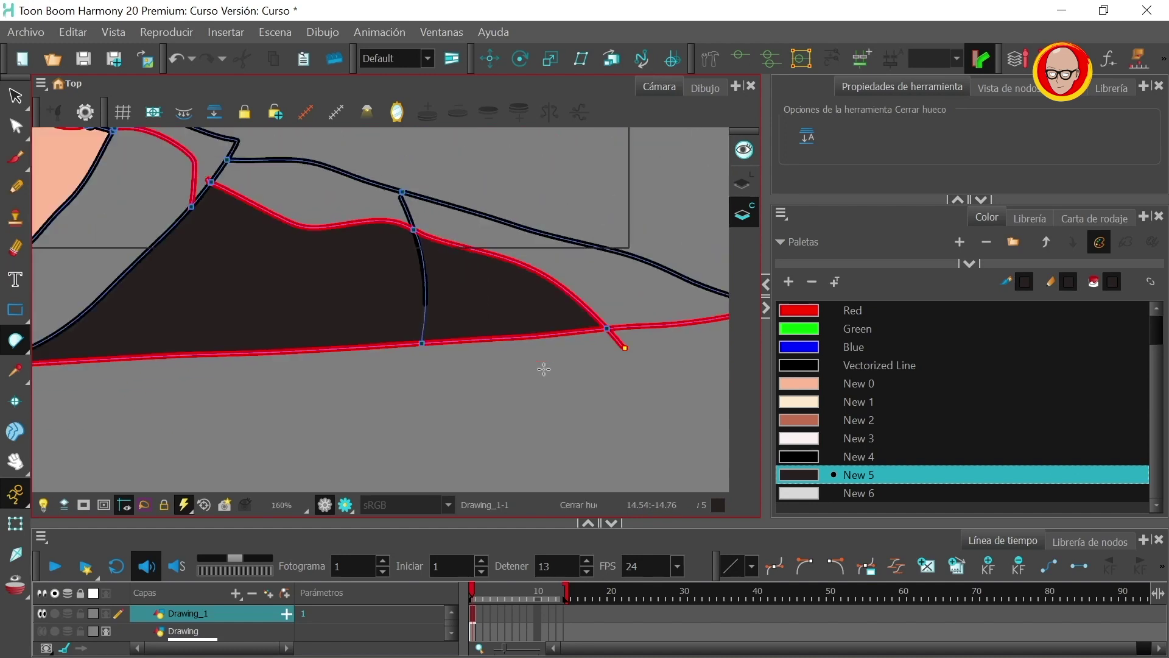
Activate the Paint tool and review its gap-closing options for small, medium and large gaps.
drag(304, 331, 405, 370)
click(28, 343)
click(63, 336)
drag(553, 387, 500, 419)
drag(911, 202, 927, 260)
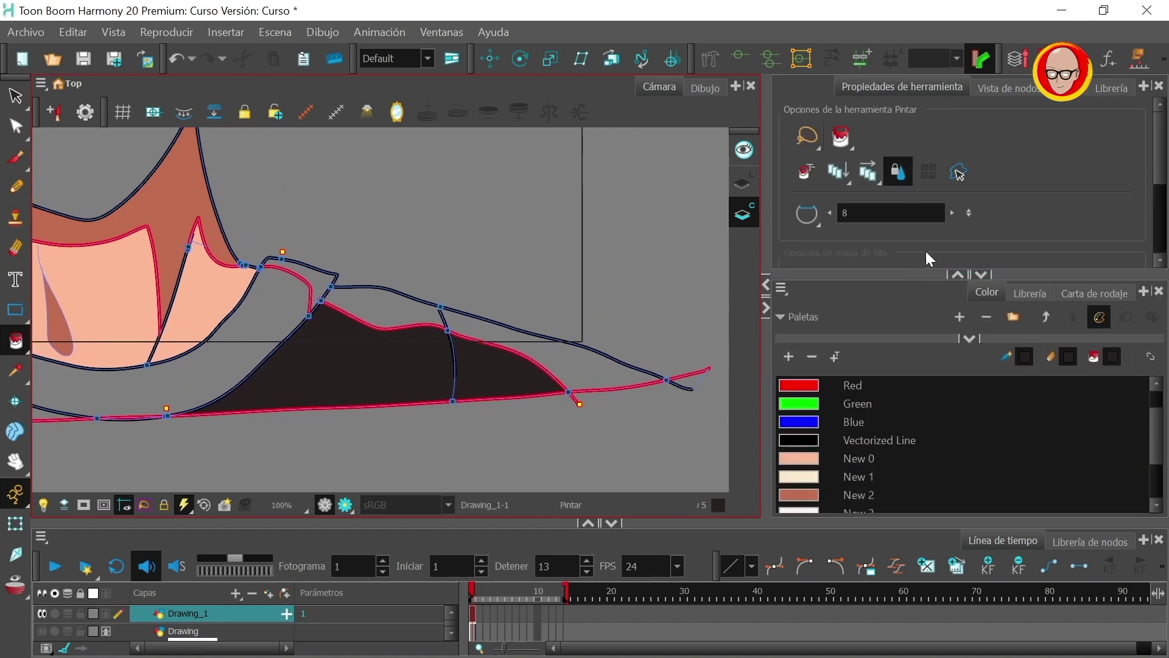
drag(1160, 160, 1161, 174)
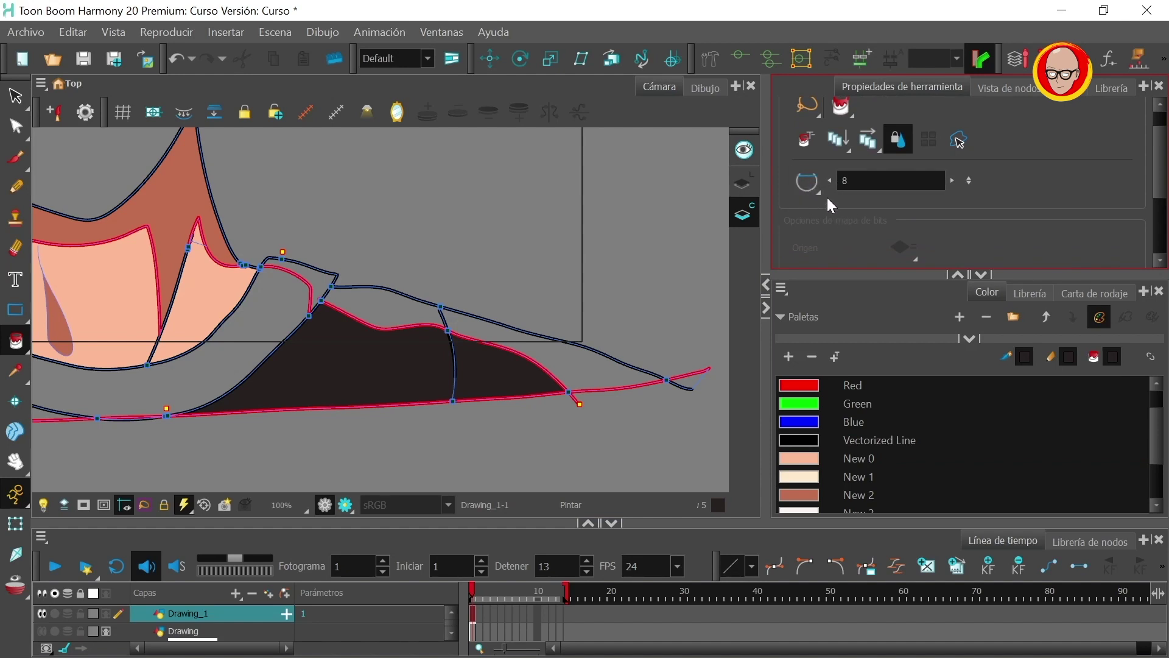
click(809, 184)
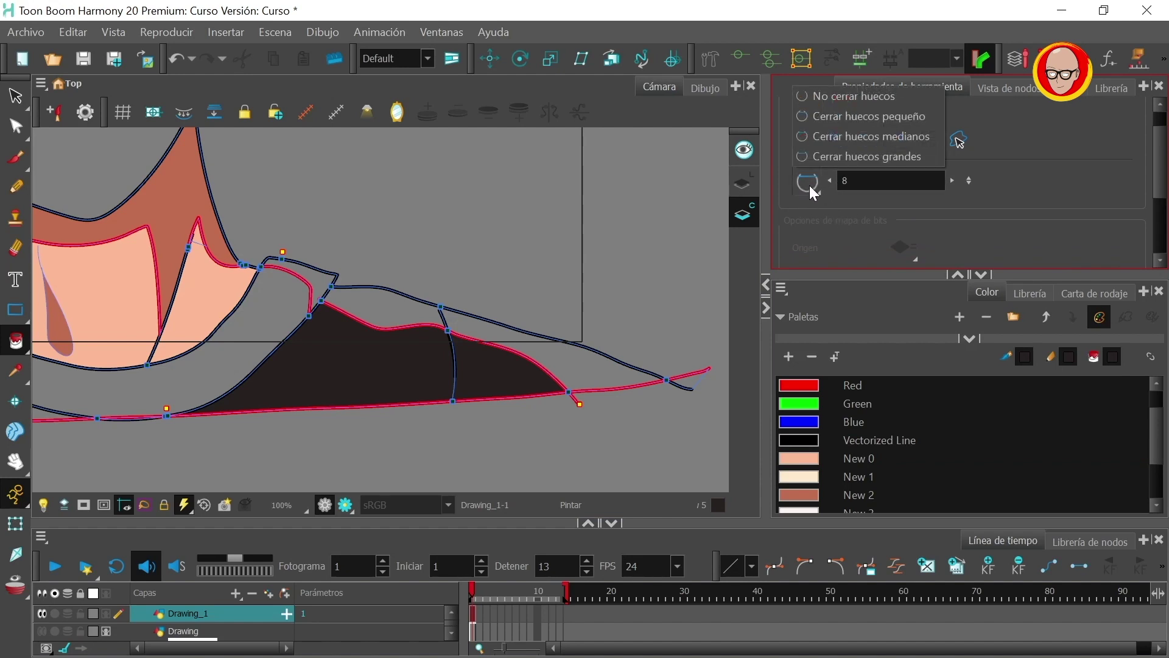
click(875, 103)
scroll(616, 313, up, 3)
scroll(506, 440, up, 2)
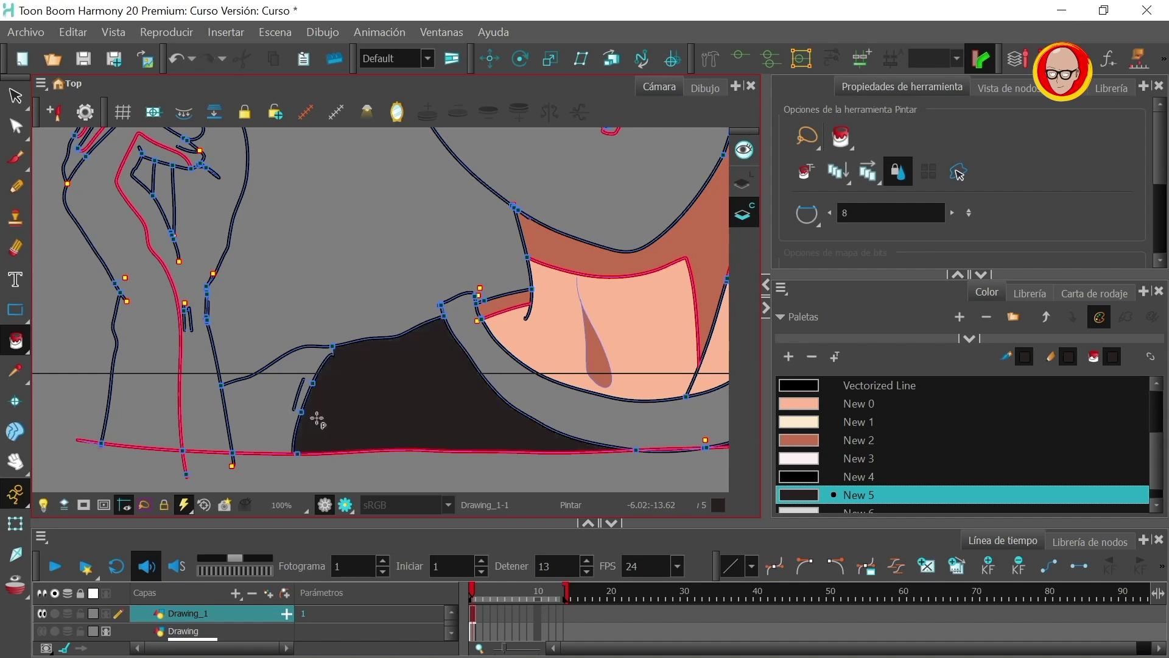
Try filling the sleeve beside the raised arm and the small fold area with New 5, and undo the shirt fills.
click(256, 420)
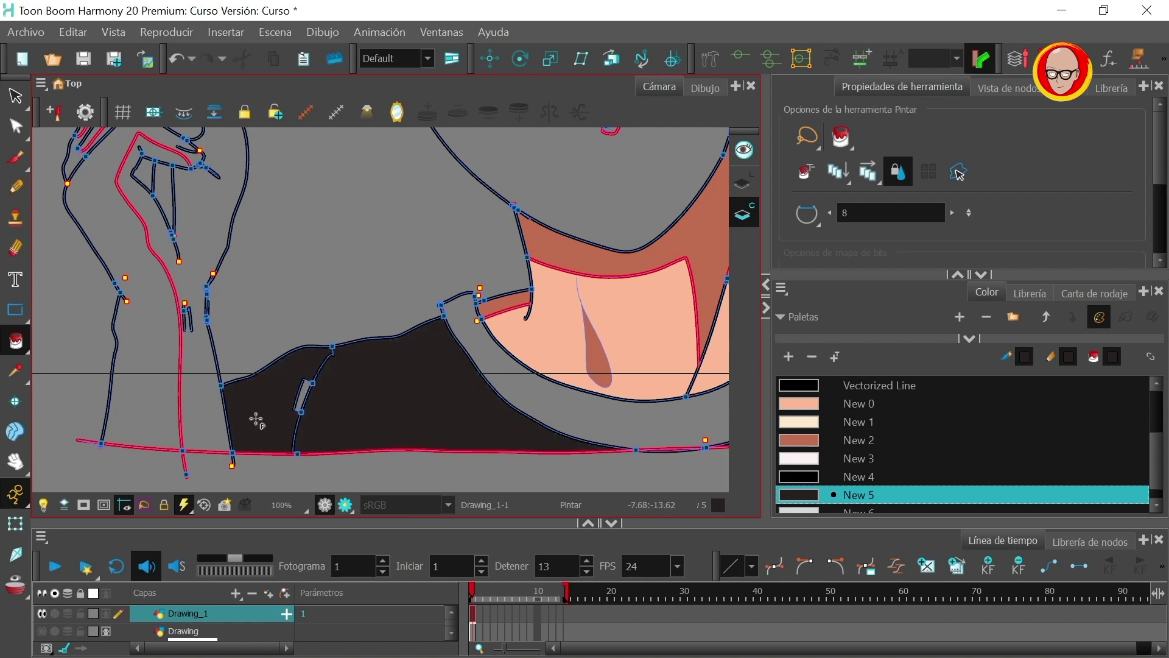
click(303, 397)
key(ctrl+z)
key(ctrl+z)
key(ctrl+z)
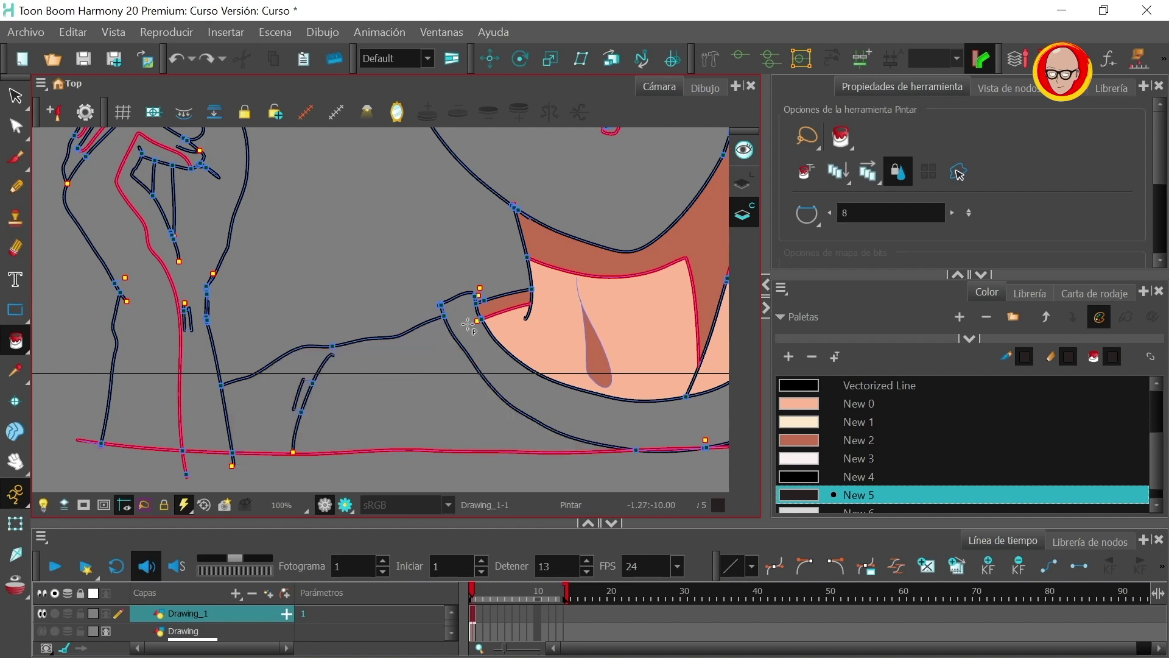
Try filling the whole sleeve and shoulder area in one sweep with New 5, and undo each fill.
click(247, 414)
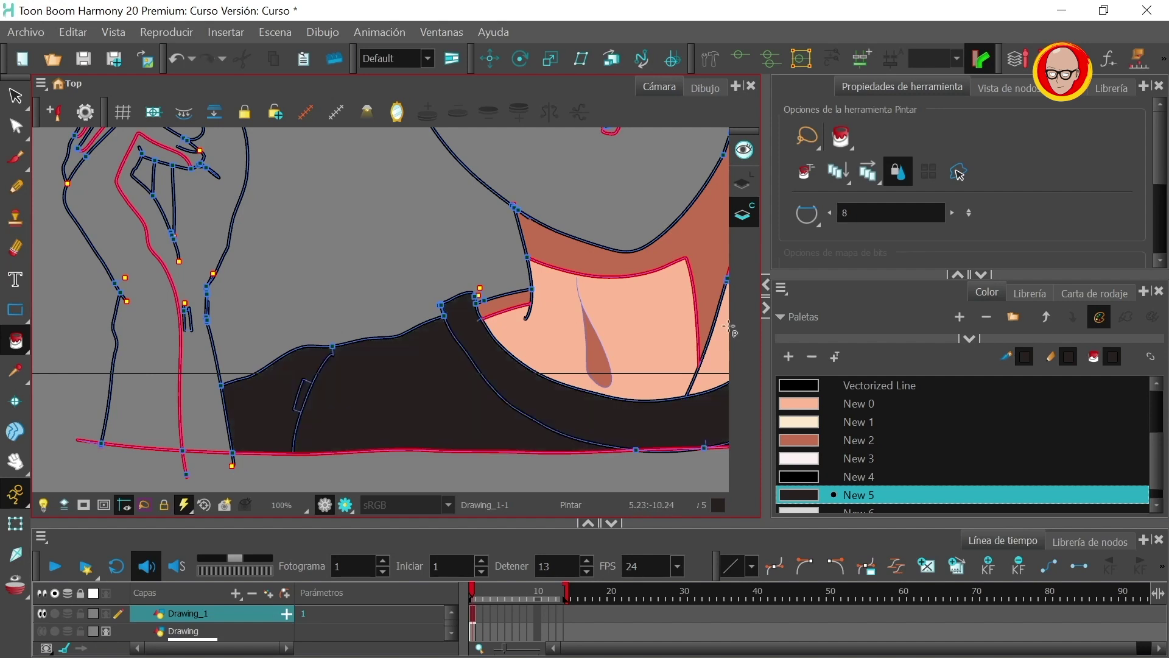
key(ctrl+z)
click(269, 409)
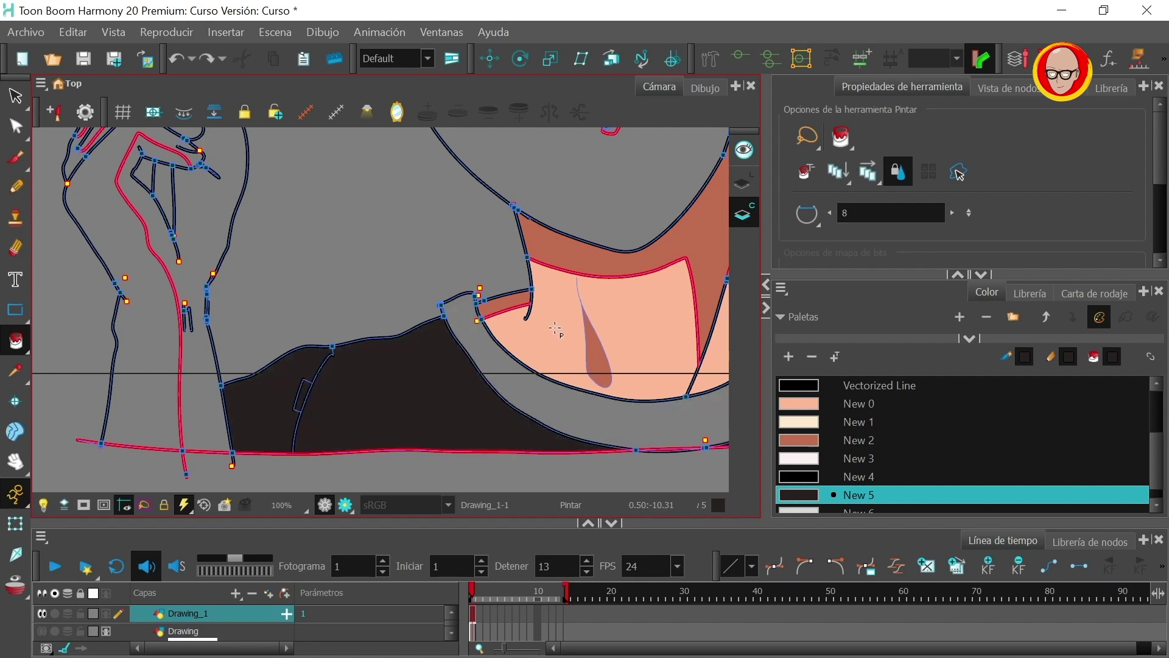
key(ctrl+z)
Try filling the sleeve and shoulder on the Line Art layer with New 0, and undo the fills.
click(743, 182)
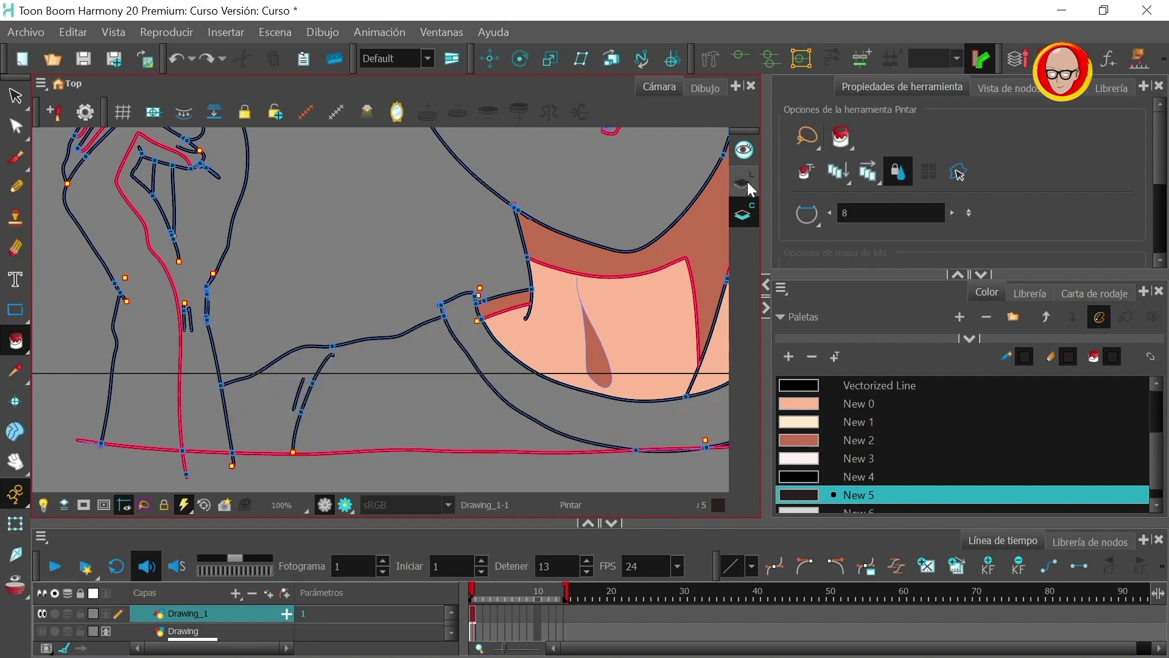
click(803, 404)
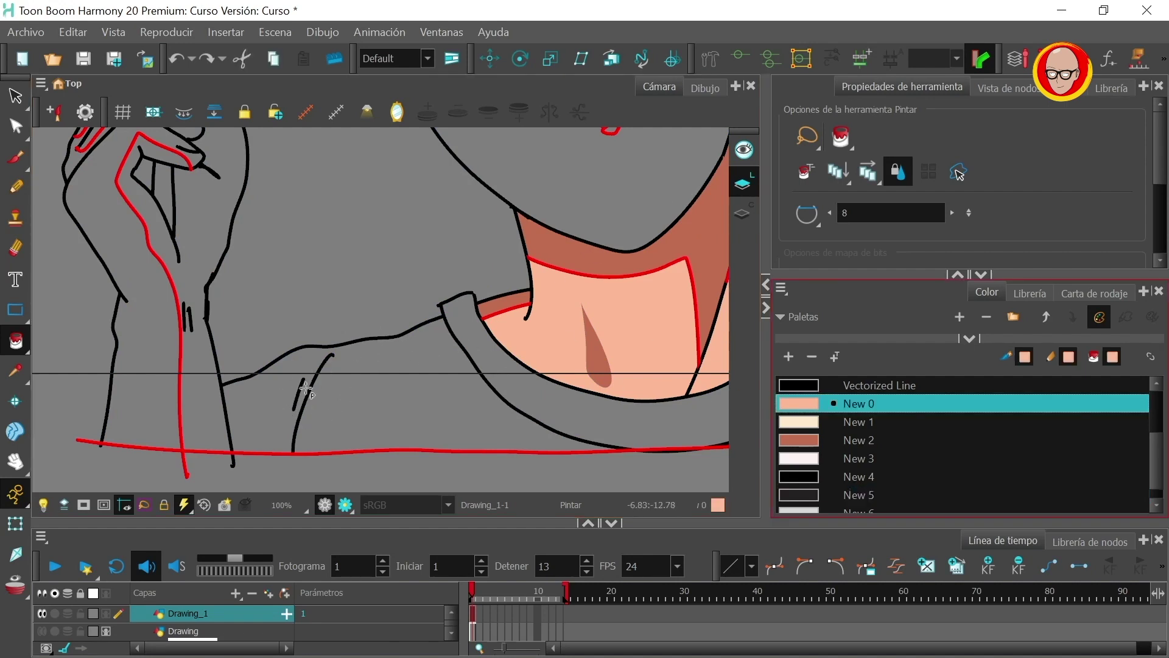
click(272, 425)
key(ctrl+z)
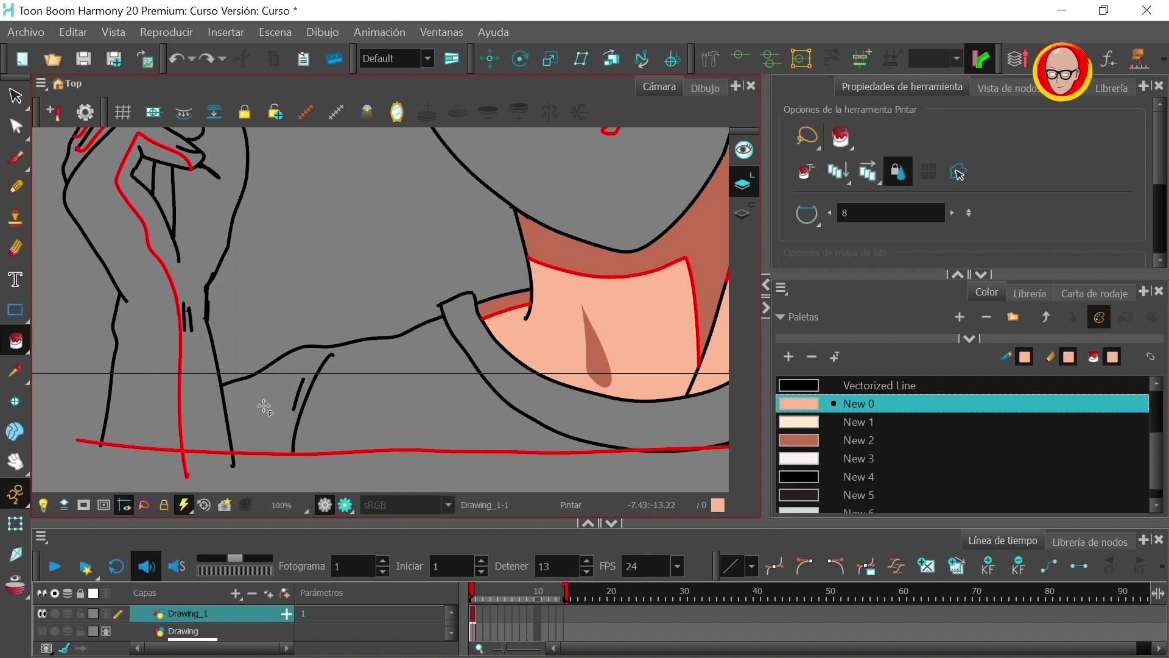
mouse_move(254, 409)
mouse_down()
mouse_move(444, 365)
mouse_move(420, 450)
mouse_up()
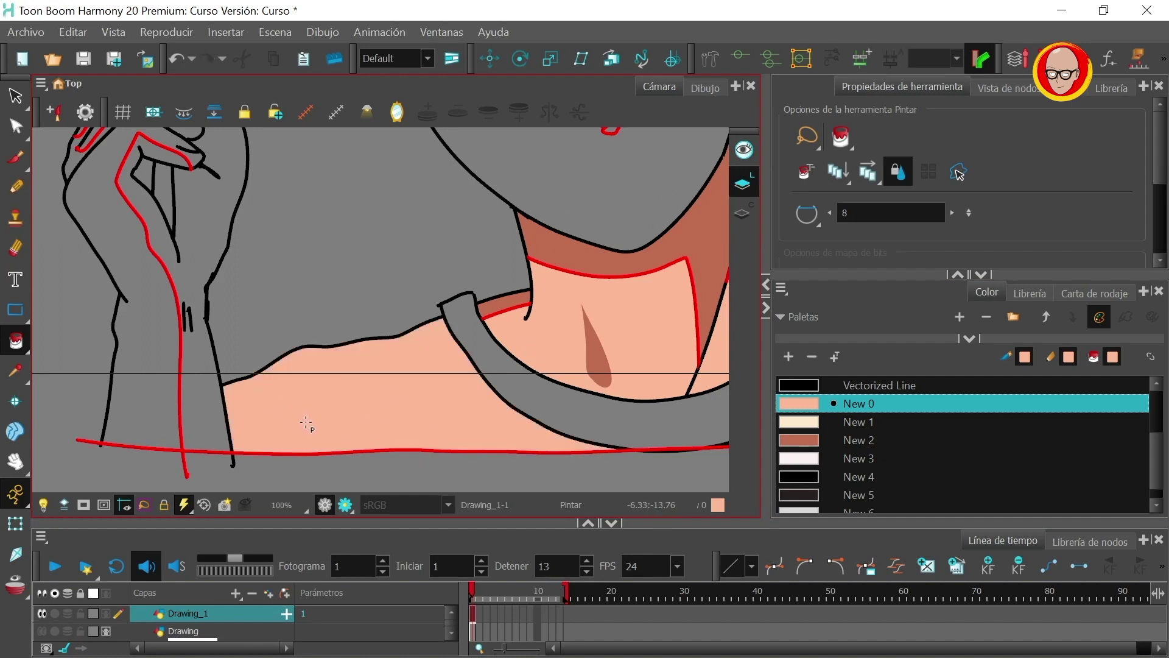
key(ctrl+z)
Return to the Colour Art layer, try filling the sleeve with New 0, and undo it.
click(742, 214)
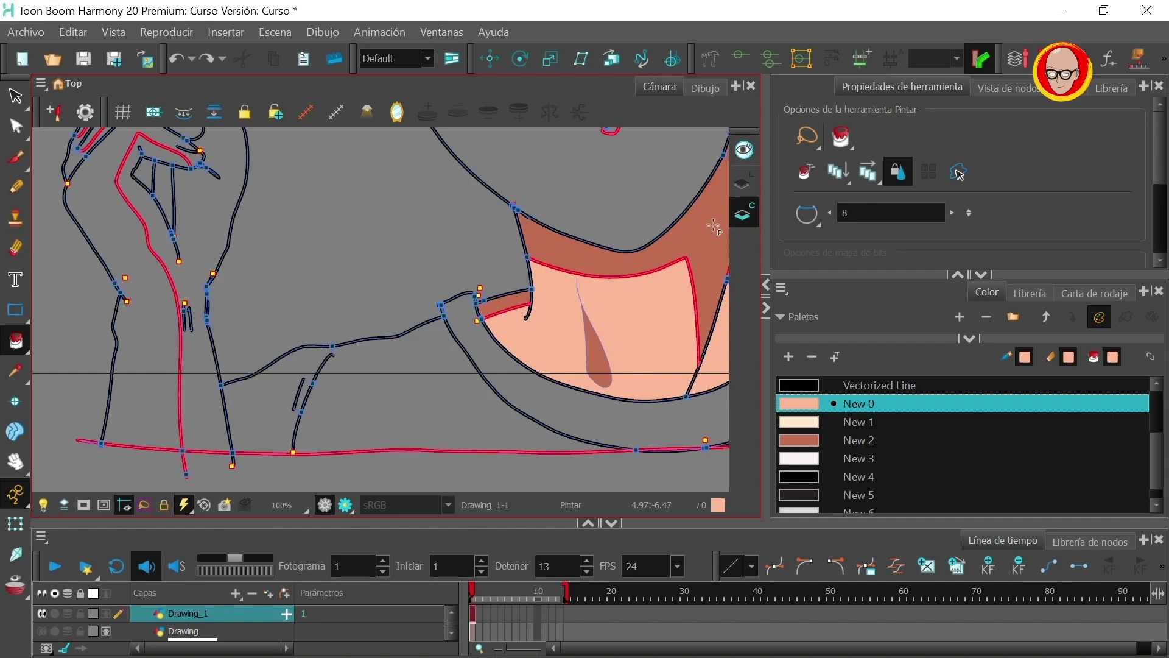
click(262, 397)
key(ctrl+z)
Fill the shirt's sleeve, shoulder and collar band on the Colour Art layer with New 5.
click(806, 490)
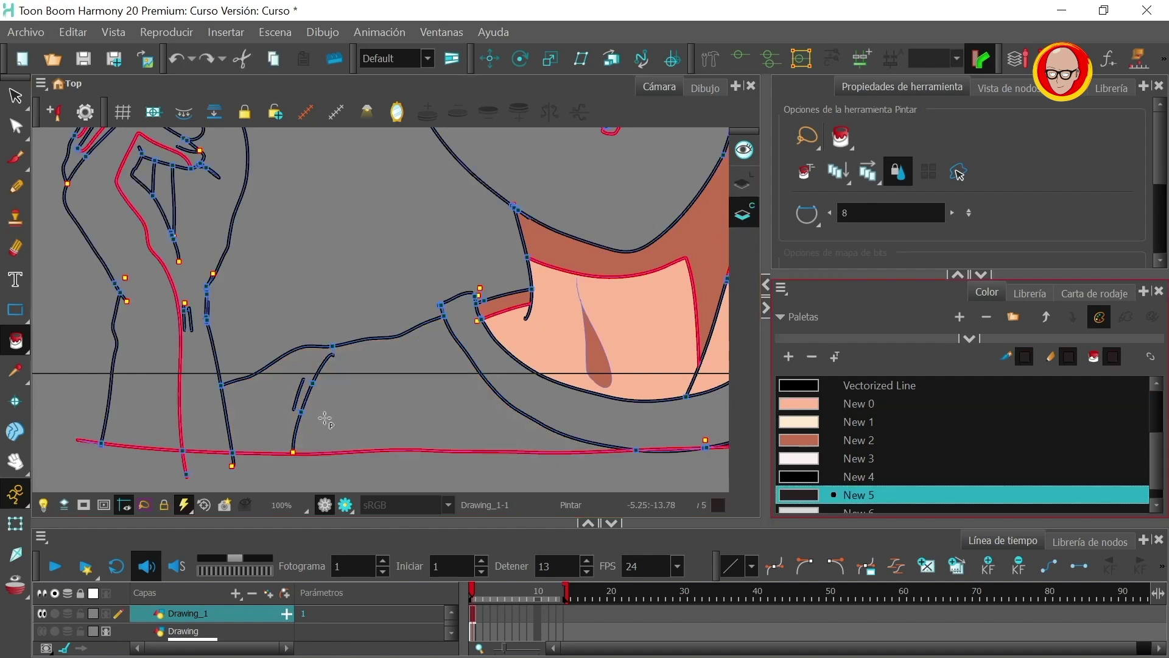
click(356, 426)
drag(627, 411, 419, 432)
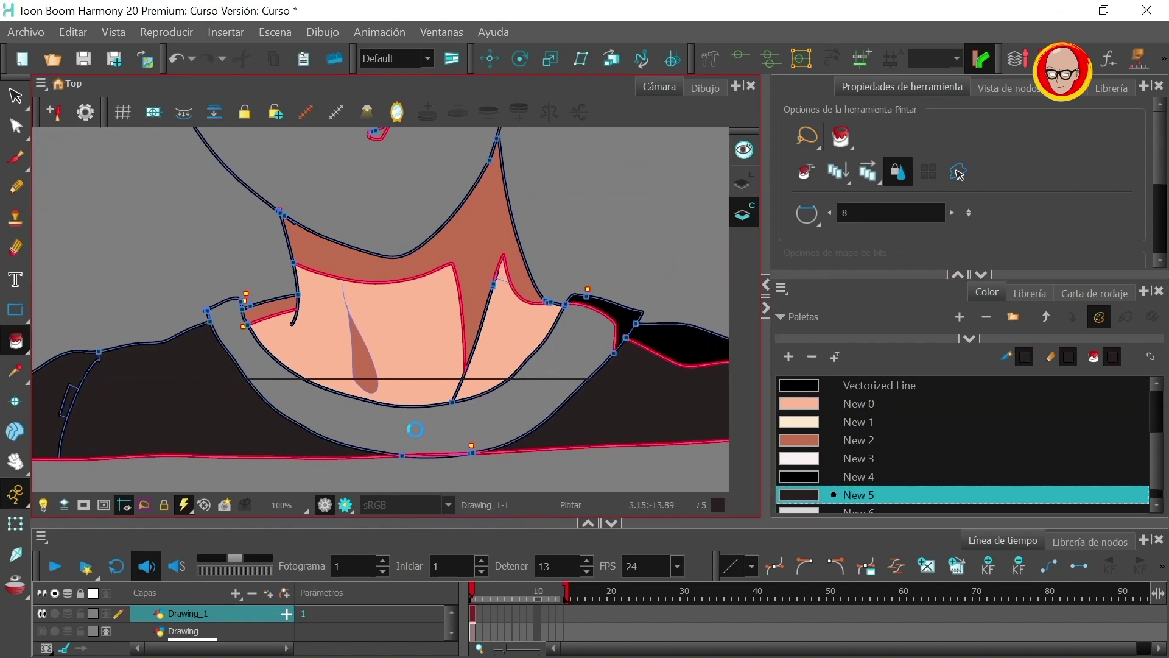
click(419, 432)
Fill the visible sections of the pen held in the raised hand with New 5.
drag(260, 286, 589, 365)
click(331, 392)
click(339, 300)
click(349, 188)
drag(490, 272, 595, 149)
Fill the shadow areas of the raised hand and fingers with New 2.
click(798, 440)
click(464, 402)
drag(424, 247, 412, 369)
click(411, 370)
click(437, 332)
click(346, 347)
Fill the lit areas of the raised hand's fingers with New 0.
mouse_move(503, 306)
mouse_down()
mouse_move(483, 327)
mouse_move(648, 235)
mouse_up()
key(2)
key(2)
drag(426, 207, 314, 383)
click(809, 403)
click(429, 323)
drag(427, 360, 486, 272)
click(491, 272)
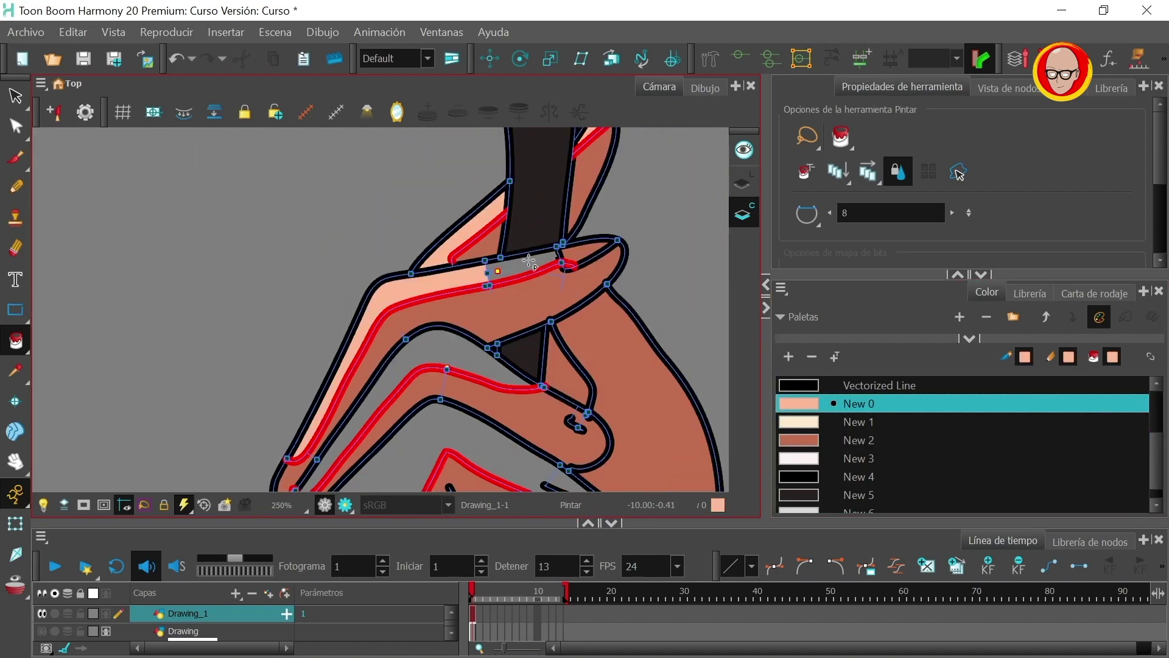
click(553, 269)
Fill the glasses' upper frames and bridge with New 4 and both eyes with New 6.
key(1)
drag(548, 463, 352, 386)
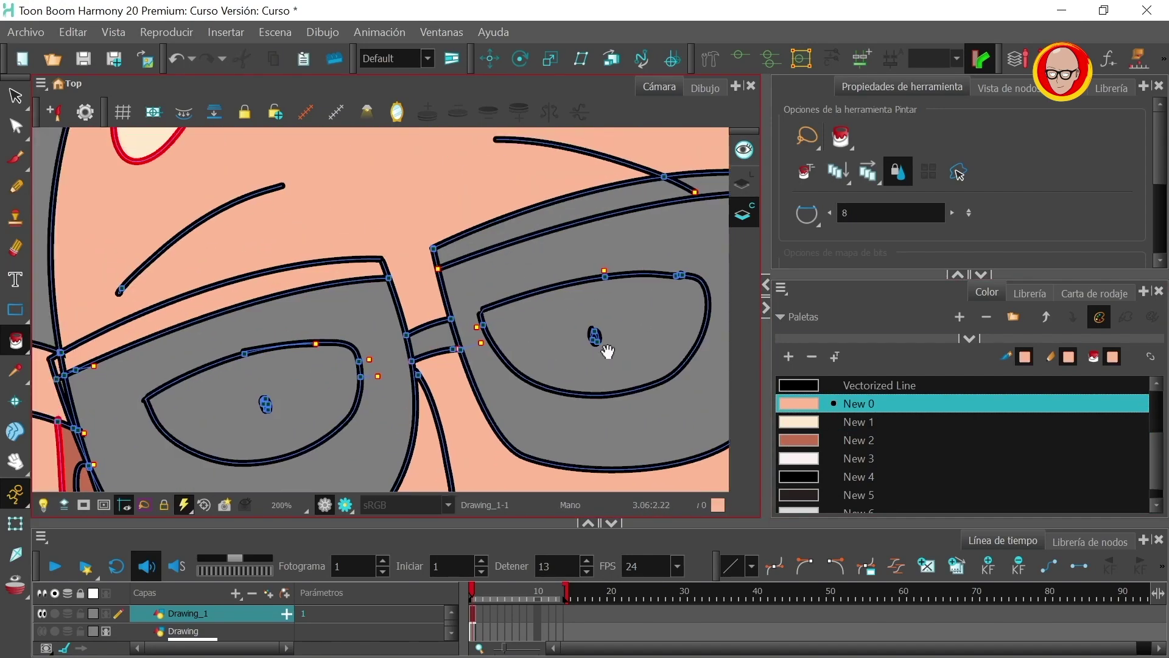
click(858, 476)
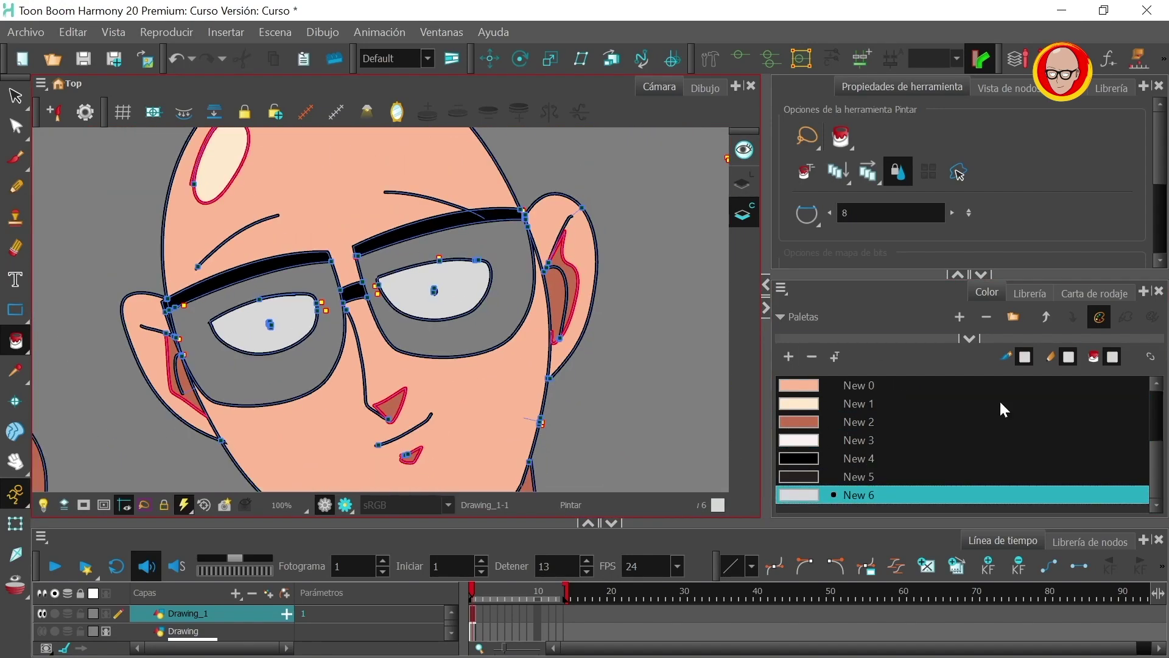
Add a pale beige colour to the palette and fill both glasses lenses with it.
double_click(803, 495)
drag(629, 331, 685, 271)
click(834, 183)
click(509, 268)
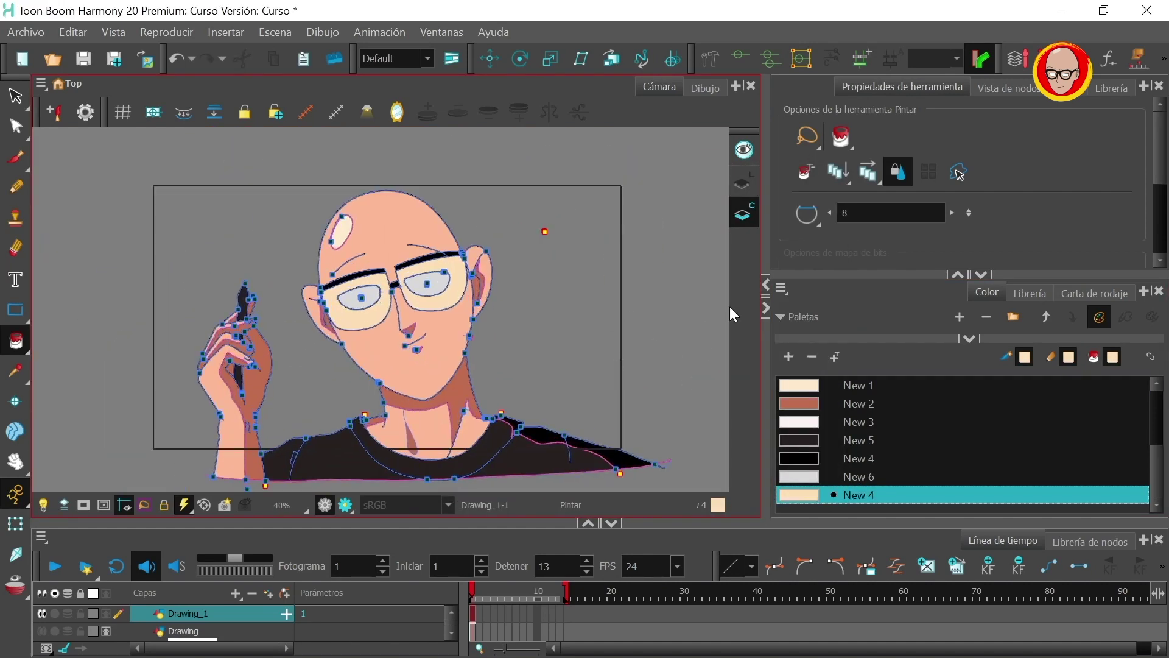
Switch to the Line Art layer with the Select tool and inspect the painted character.
key(alt+s)
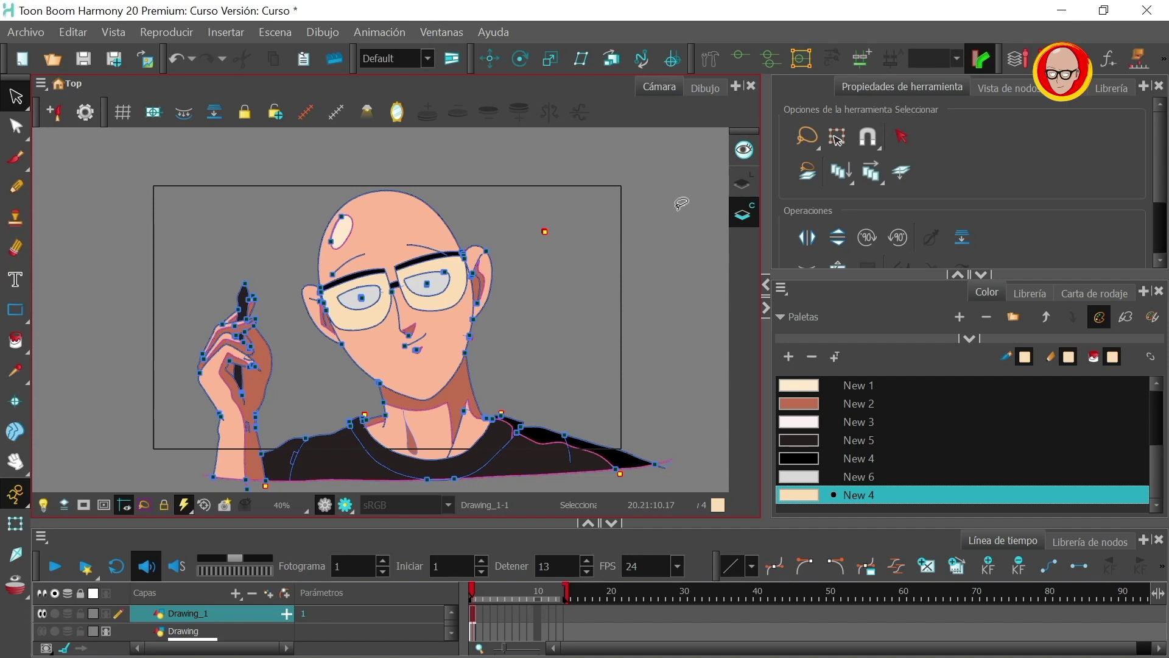
click(742, 184)
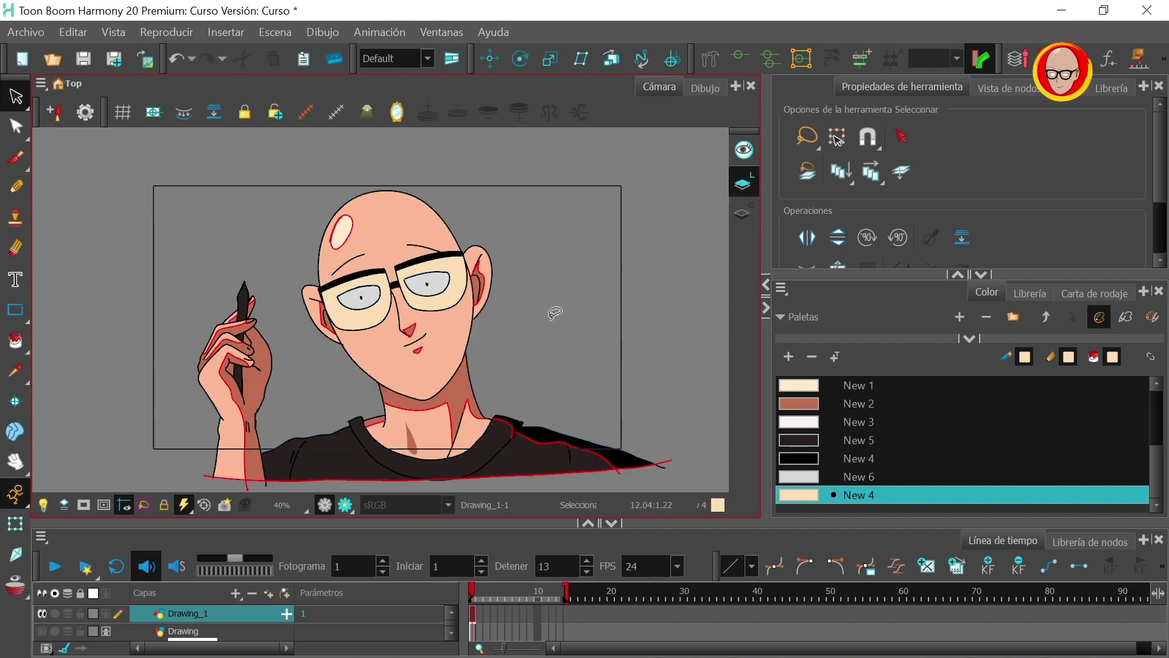
scroll(558, 305, down, 2)
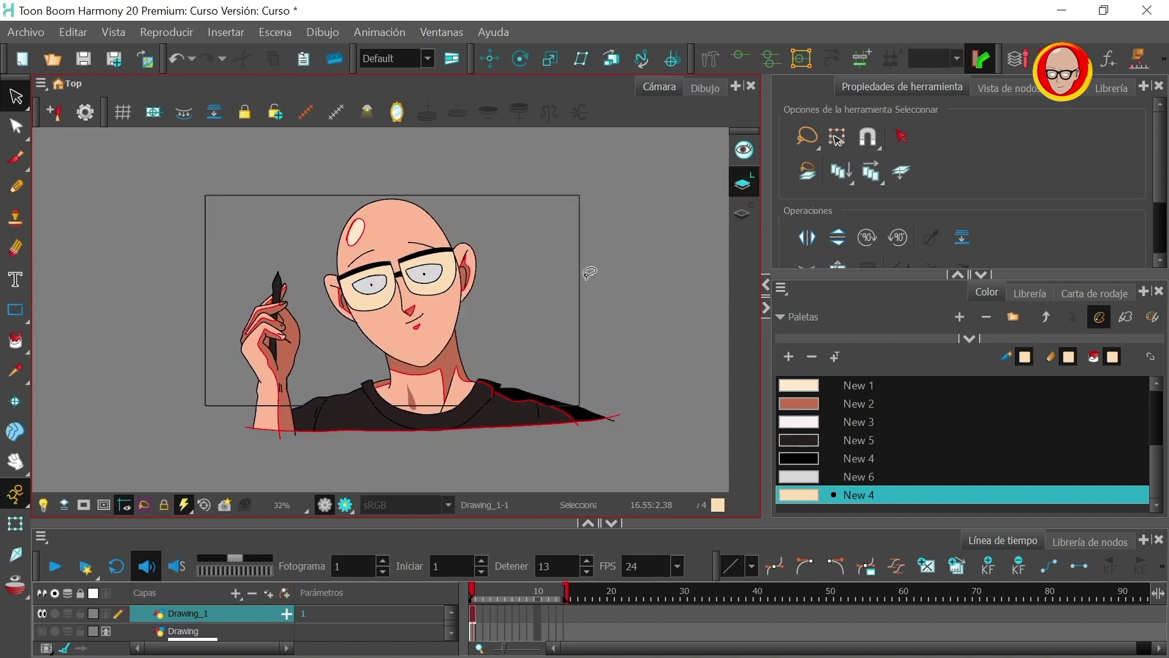
scroll(589, 272, up, 1)
scroll(583, 308, up, 1)
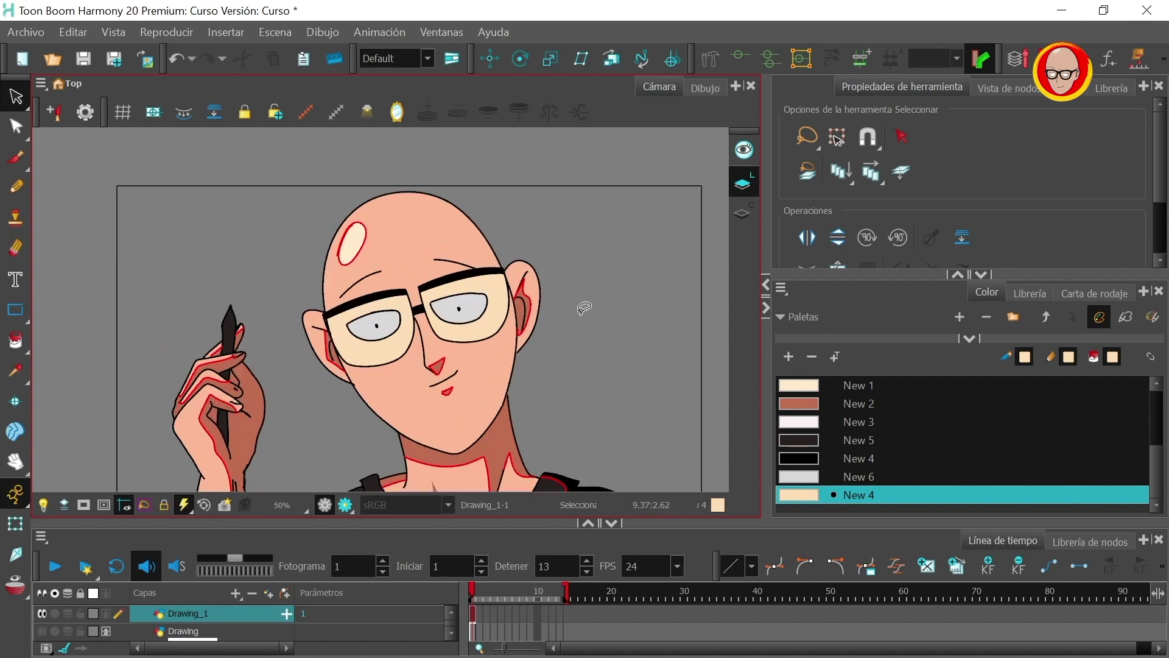
scroll(584, 308, up, 2)
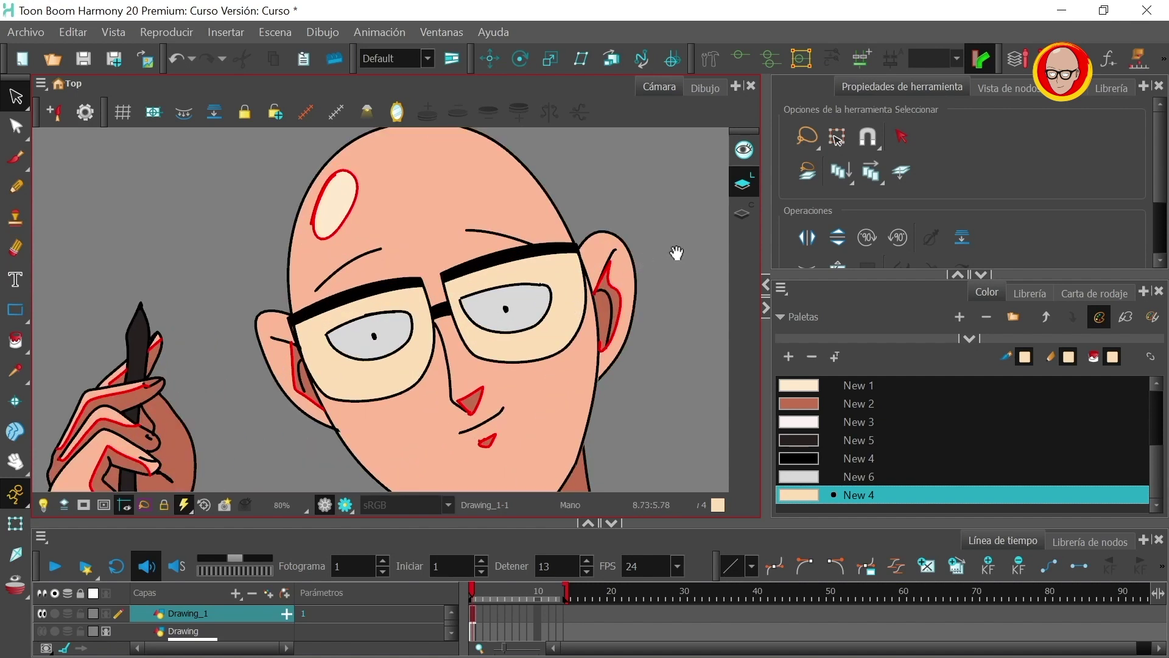
drag(678, 250, 635, 256)
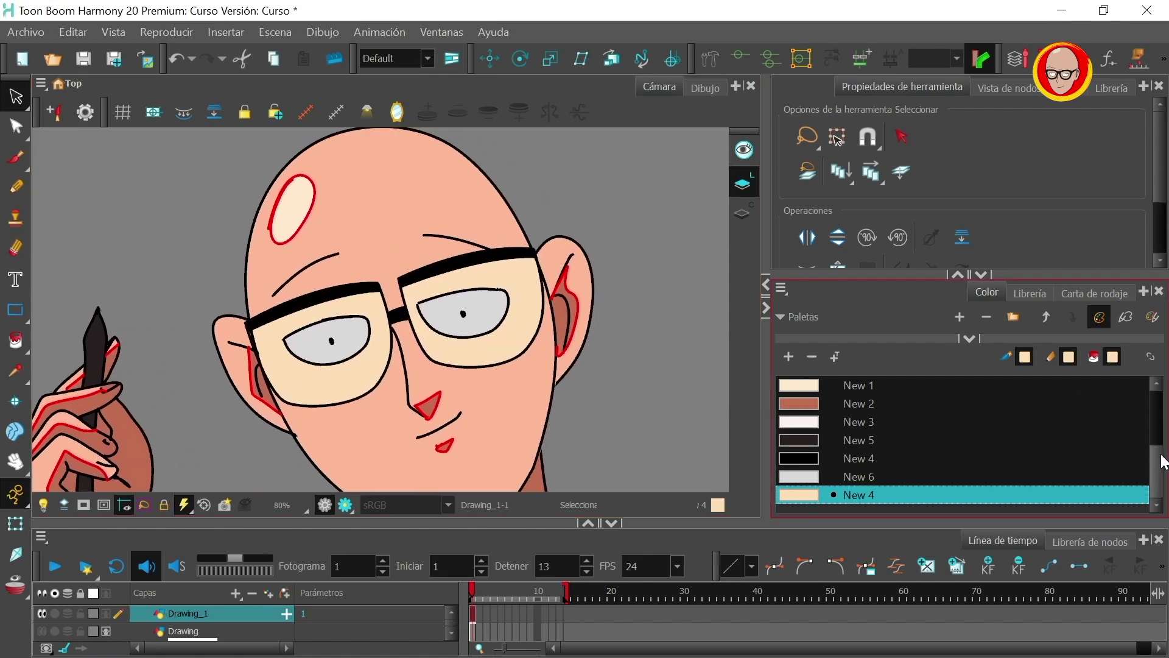
Set the Red palette colour's alpha to 0 to hide the shadow boundary lines.
scroll(974, 447, up, 3)
click(802, 430)
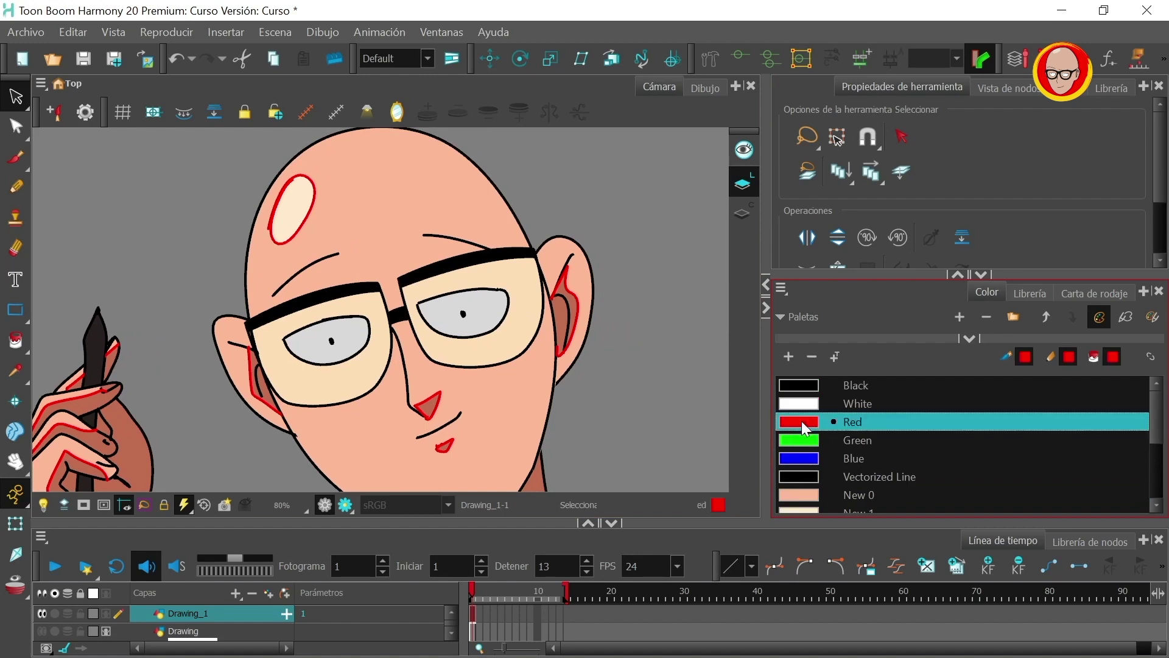
double_click(807, 427)
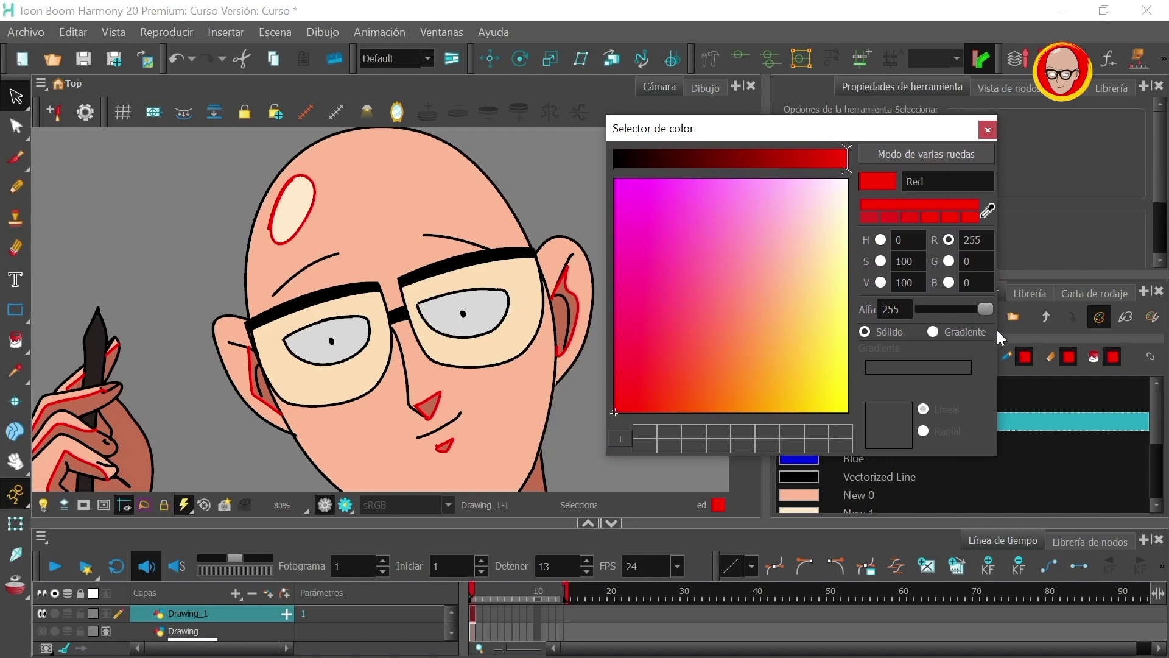
drag(986, 309, 864, 317)
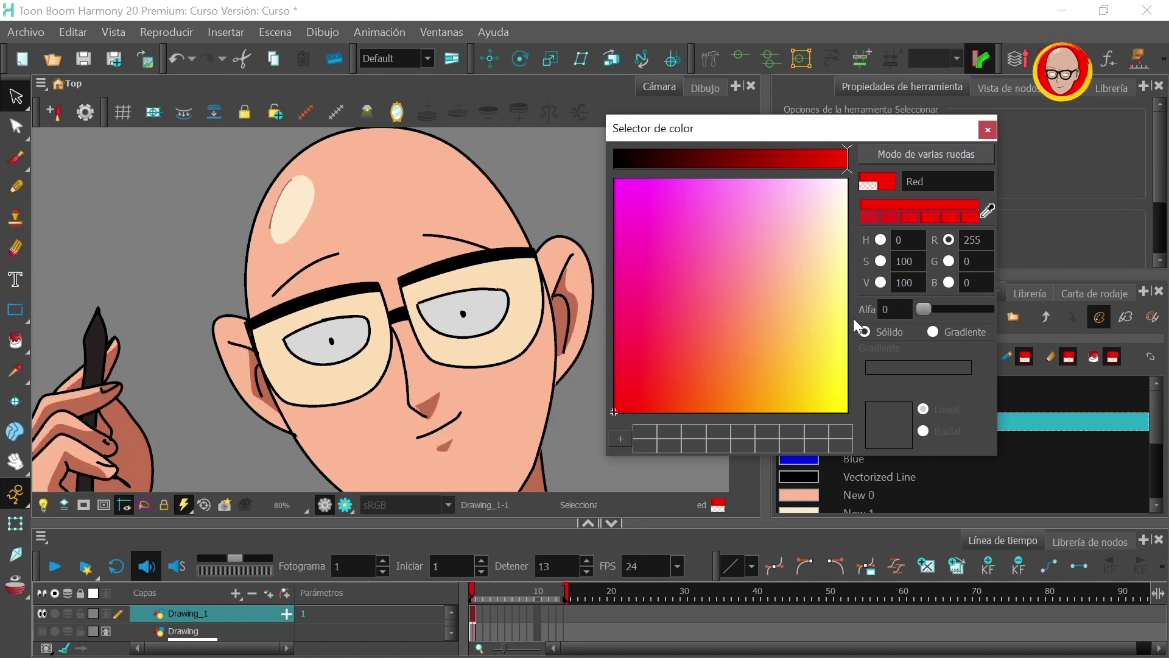
click(987, 128)
scroll(650, 268, down, 4)
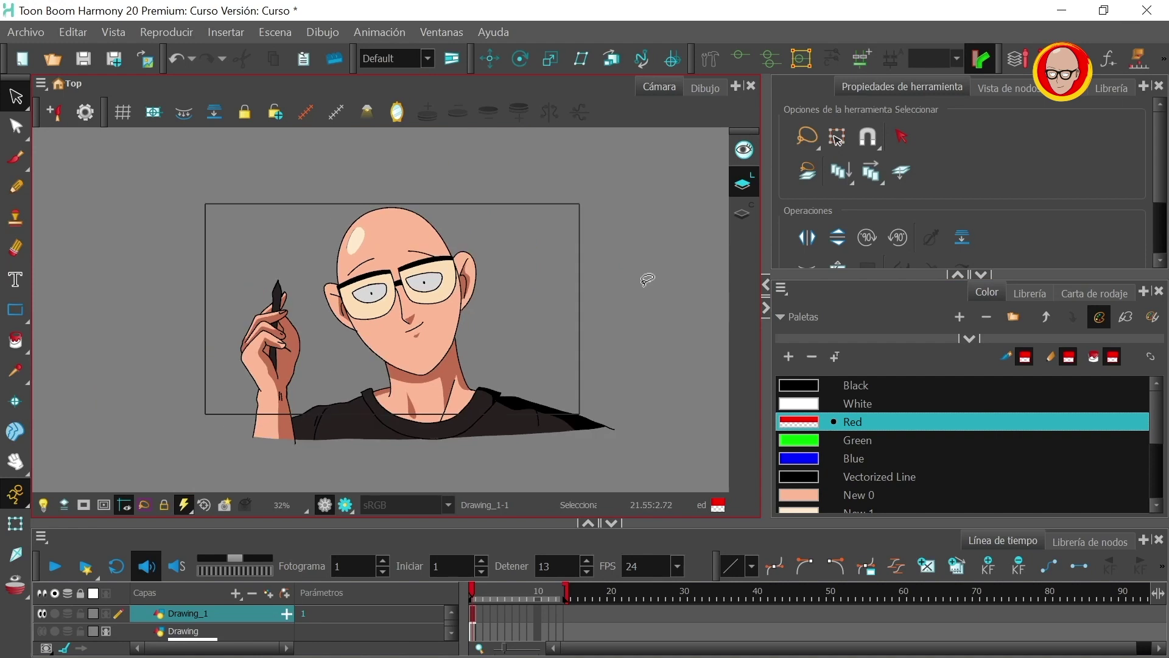
drag(629, 308, 595, 360)
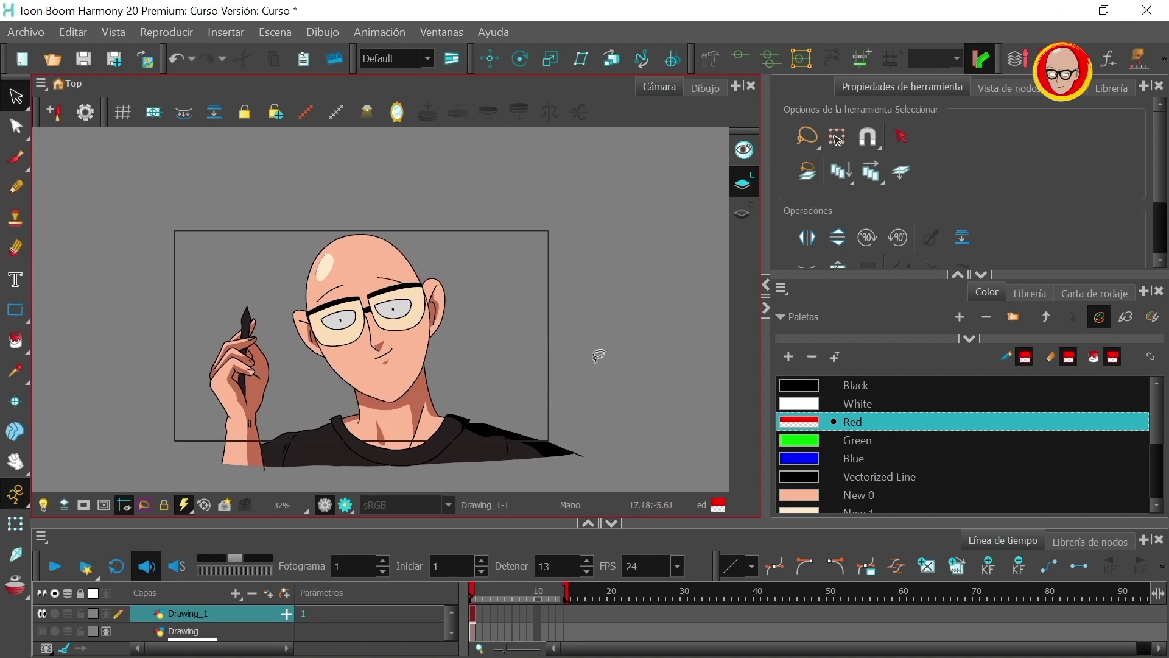
click(15, 104)
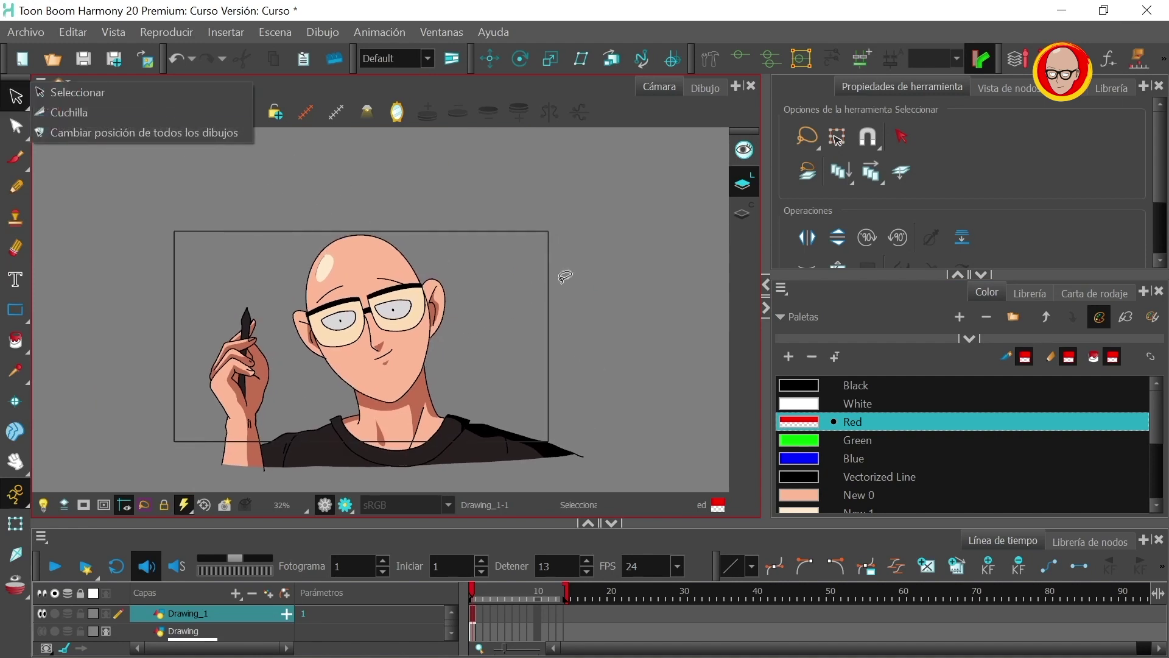
mouse_move(627, 248)
mouse_down()
mouse_move(117, 418)
mouse_move(541, 246)
mouse_move(607, 351)
mouse_move(638, 336)
mouse_up()
click(628, 338)
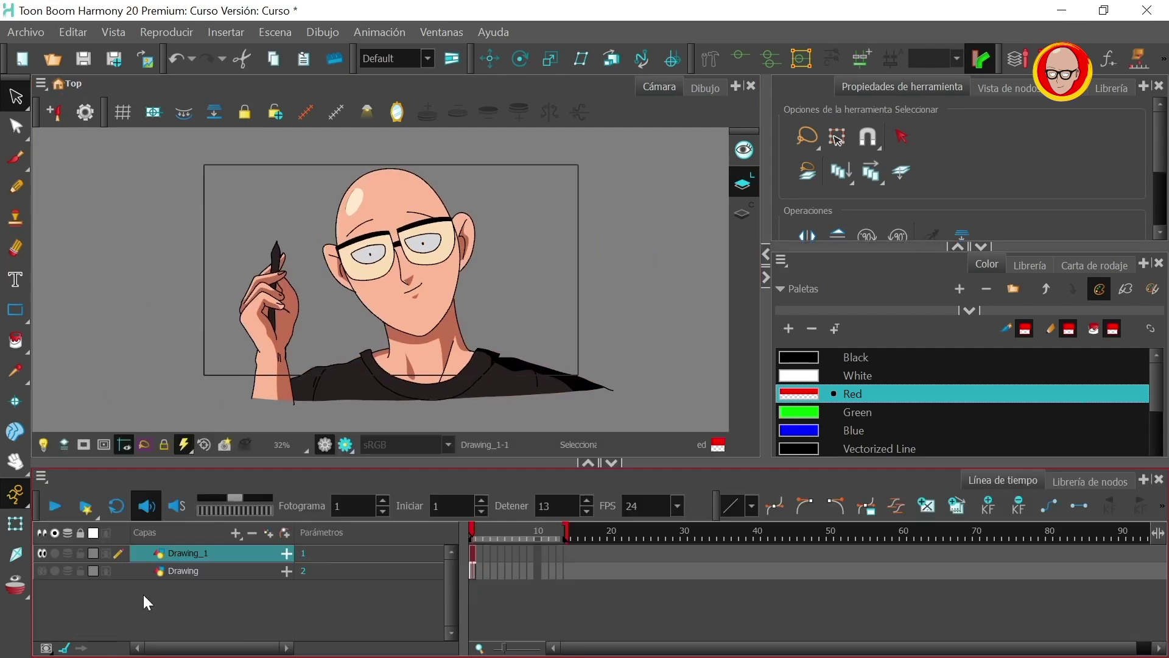
Delete the unused Drawing layer and add a Colour Card layer beneath the character as a white background.
click(224, 569)
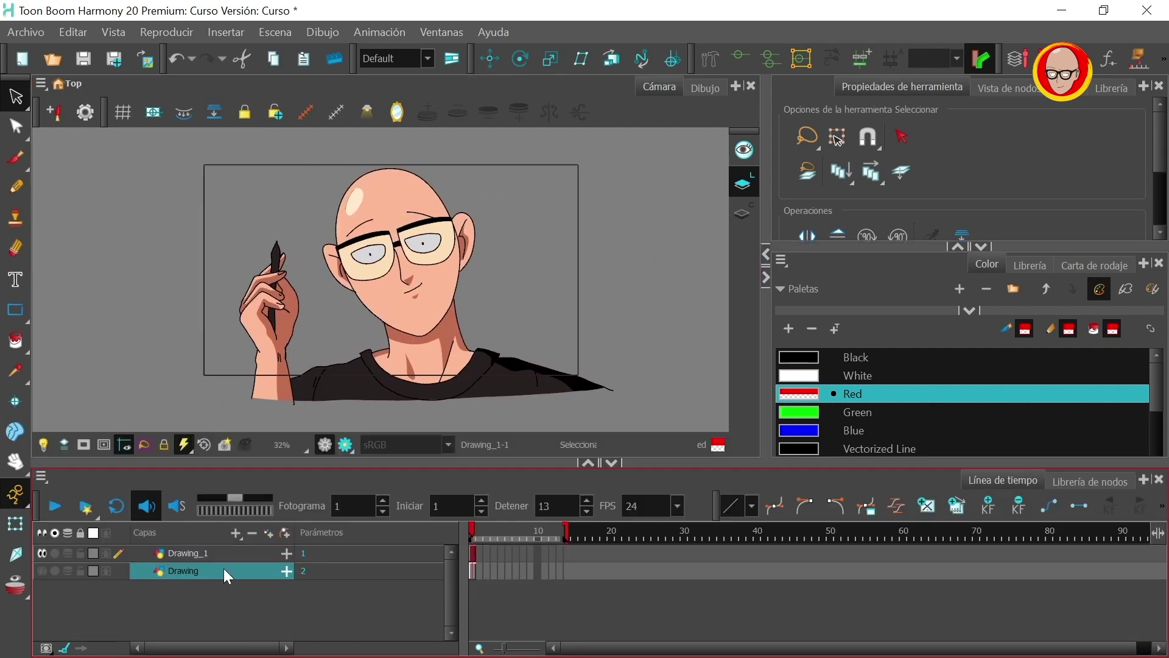
click(254, 533)
click(234, 532)
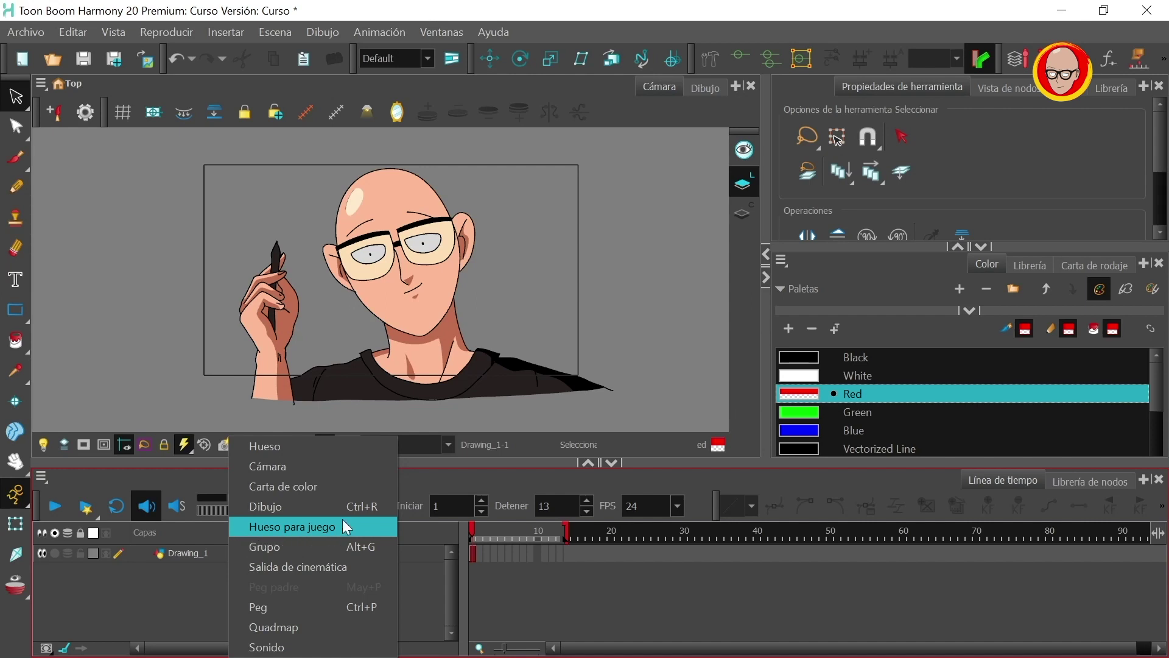
click(356, 487)
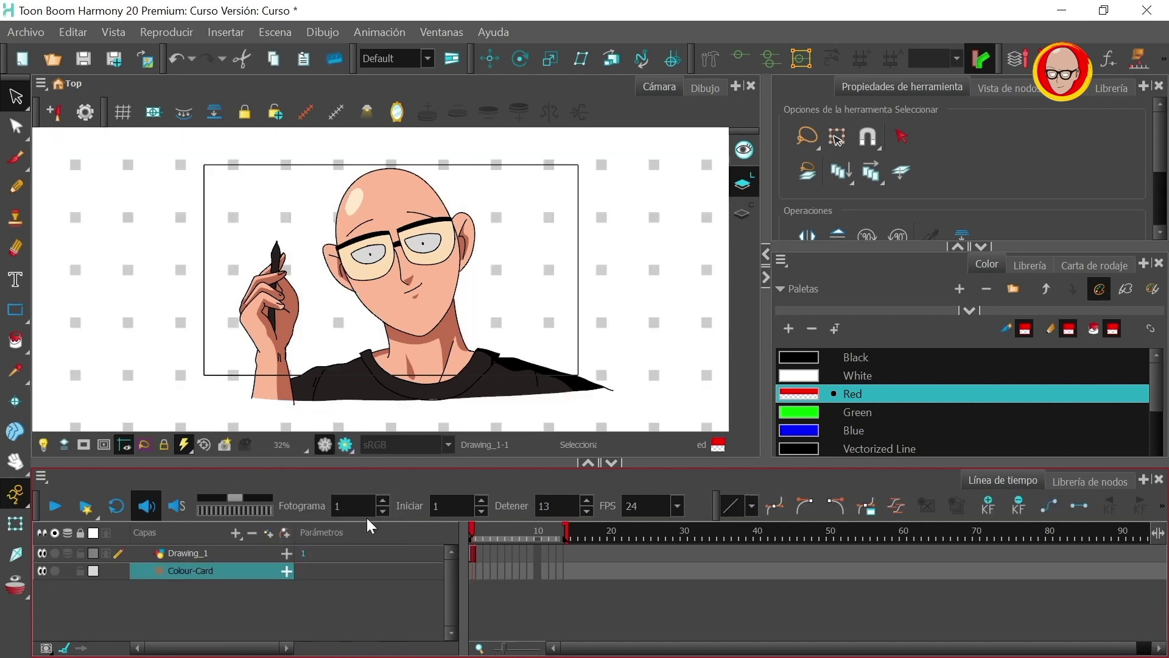
click(339, 600)
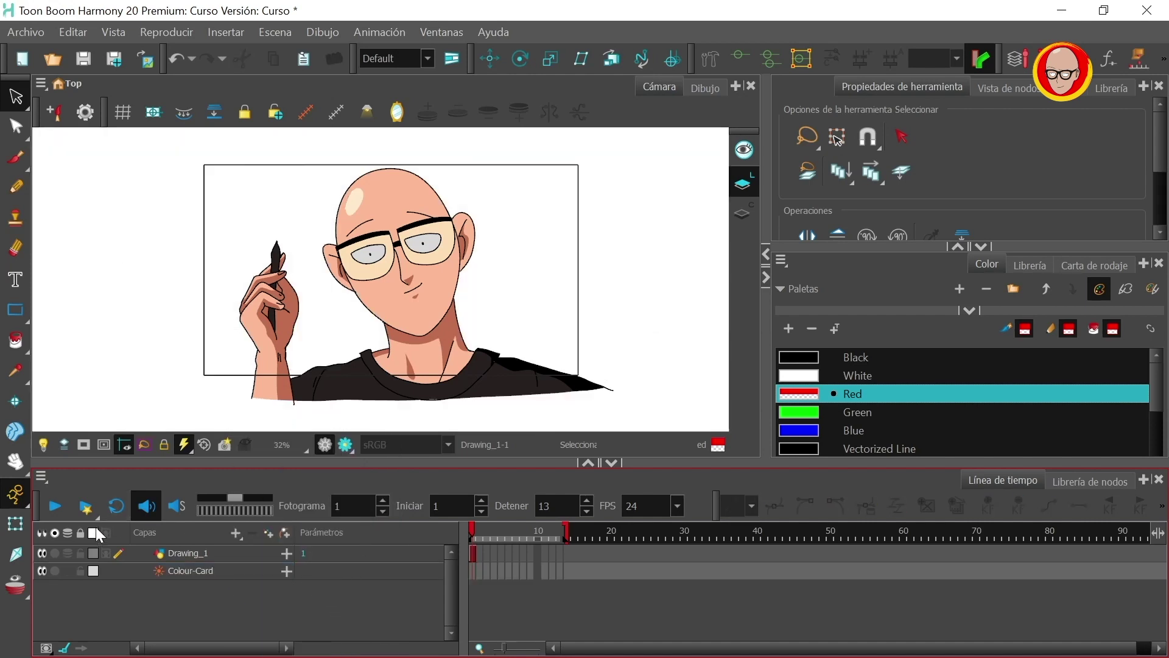
Render a preview of the camera frame and enlarge the Camera view to examine the finished character.
click(346, 448)
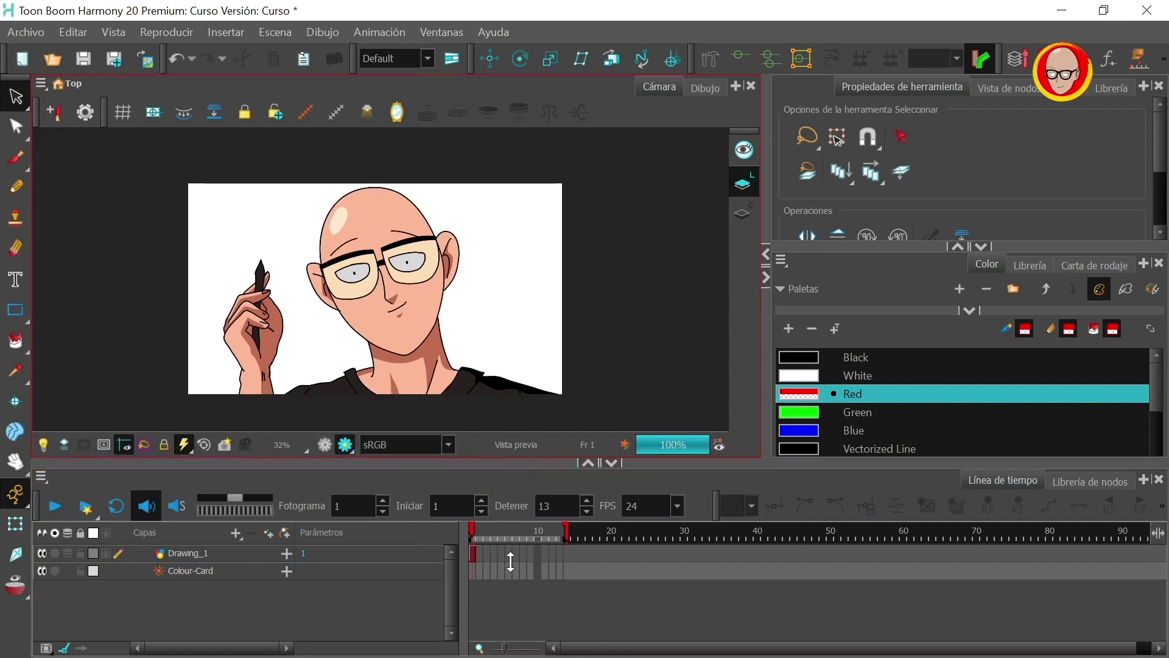
drag(527, 455, 527, 575)
key(2)
drag(625, 403, 623, 351)
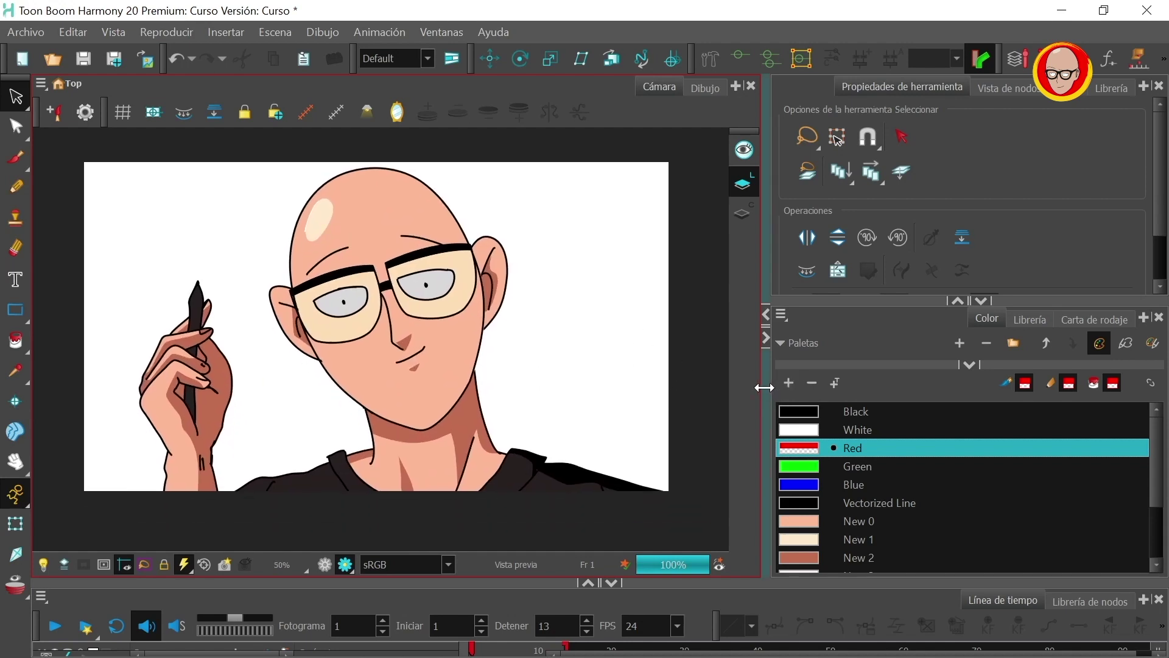
Save the scene and close it.
key(ctrl+s)
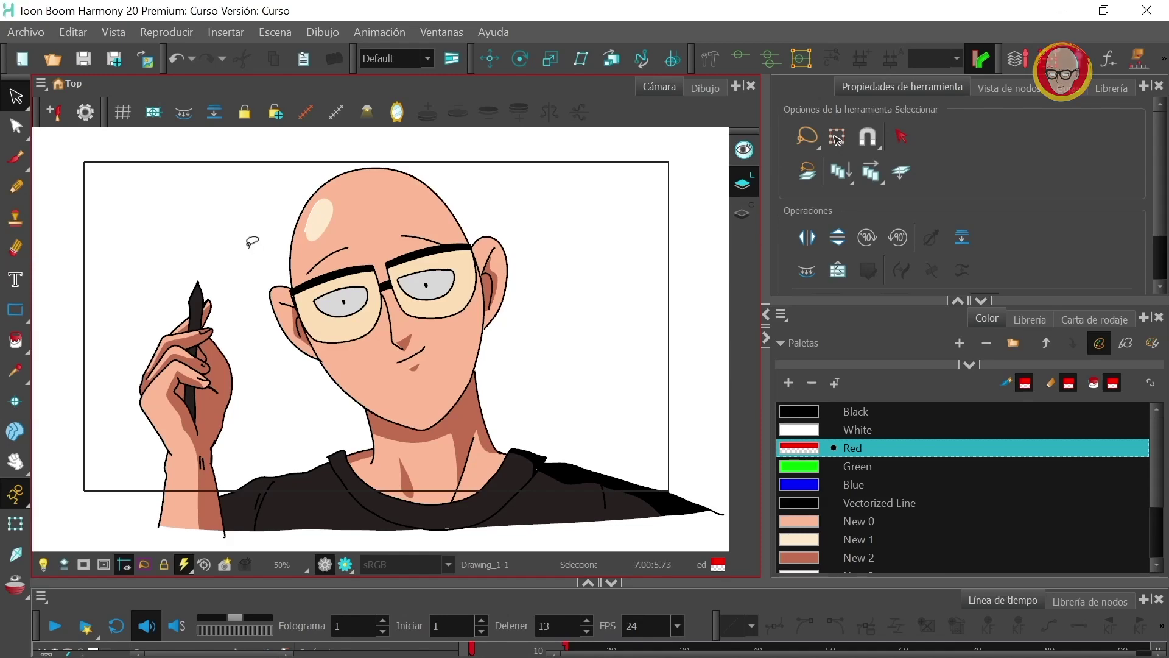
click(27, 32)
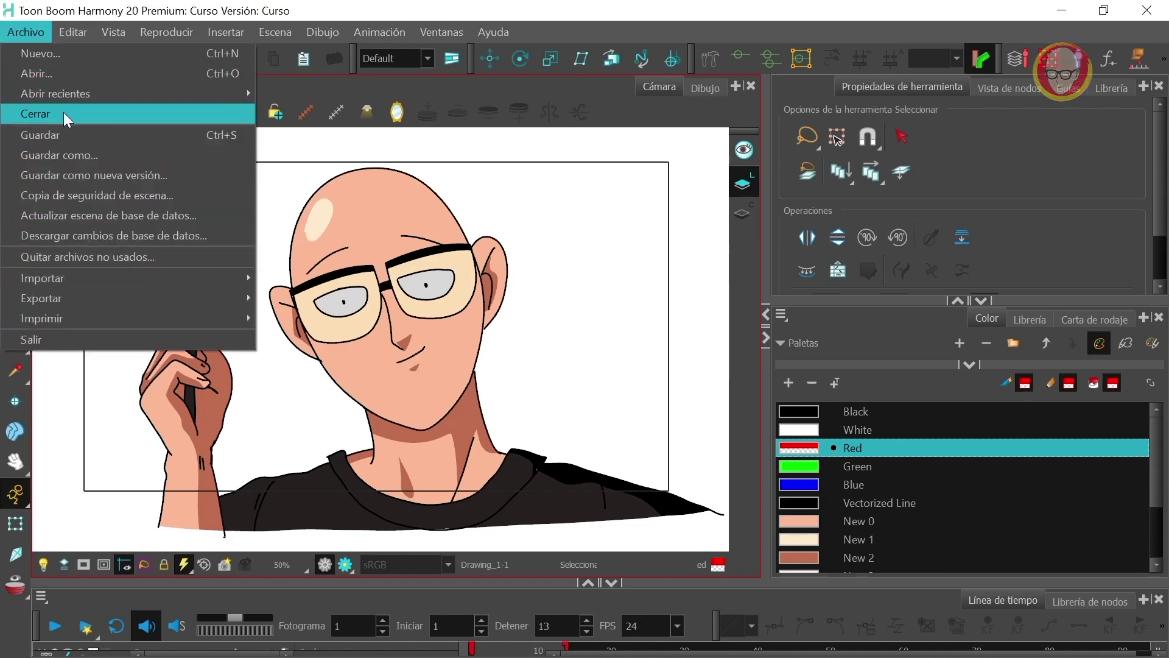
click(84, 128)
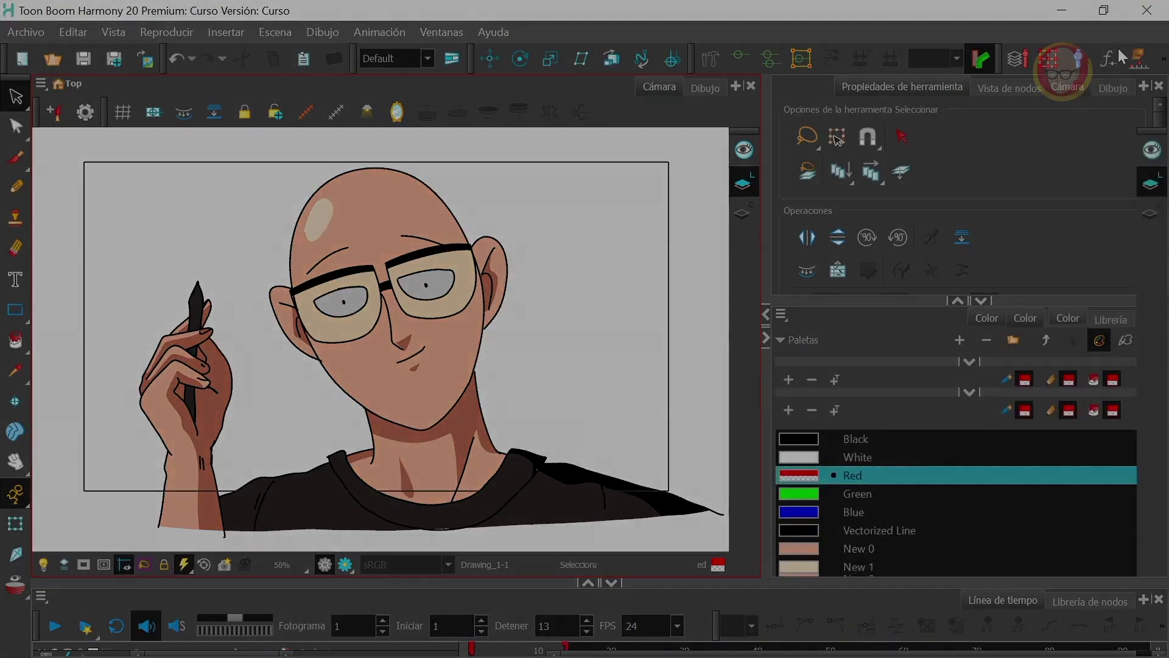